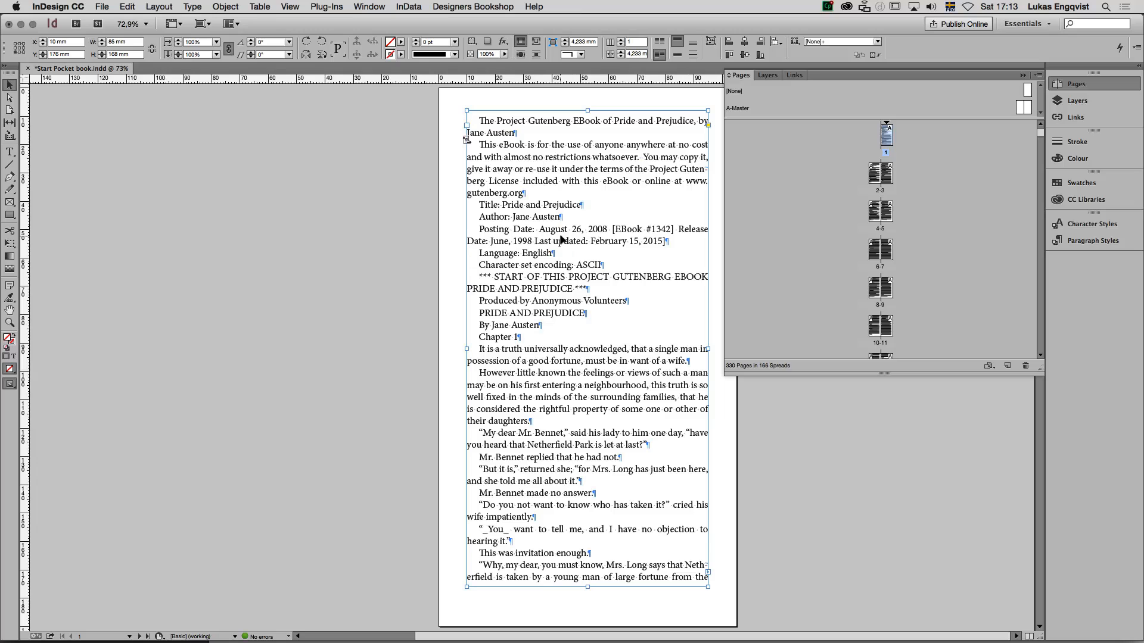
Cut the Project Gutenberg front matter above the Chapter 1 heading out of the main story
left_click(11, 153)
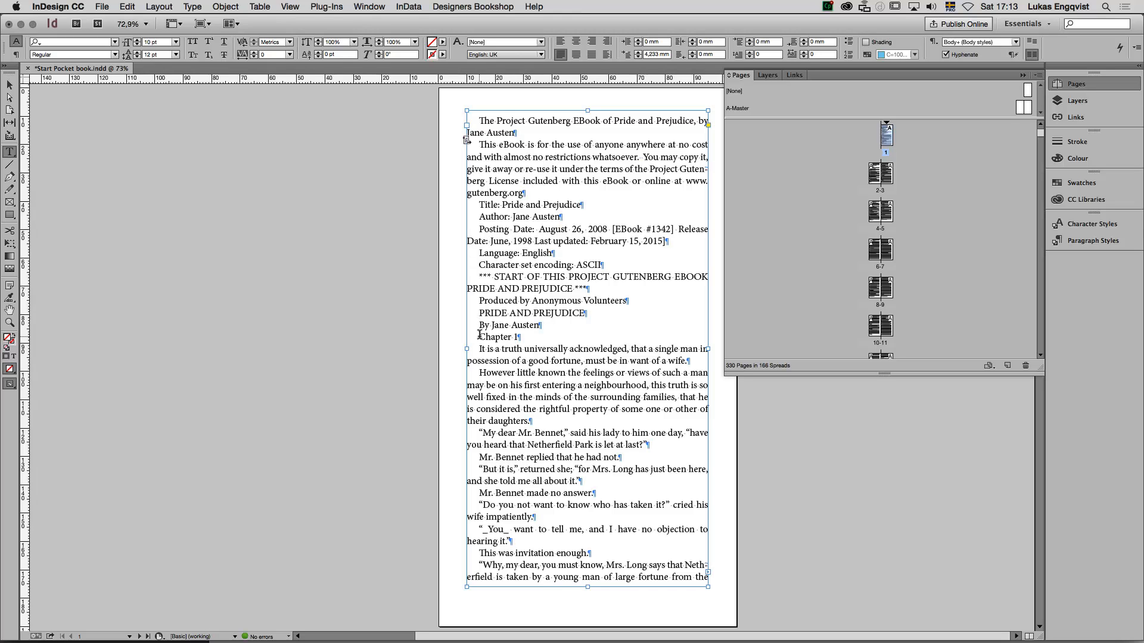
left_click_drag(479, 334, 452, 120)
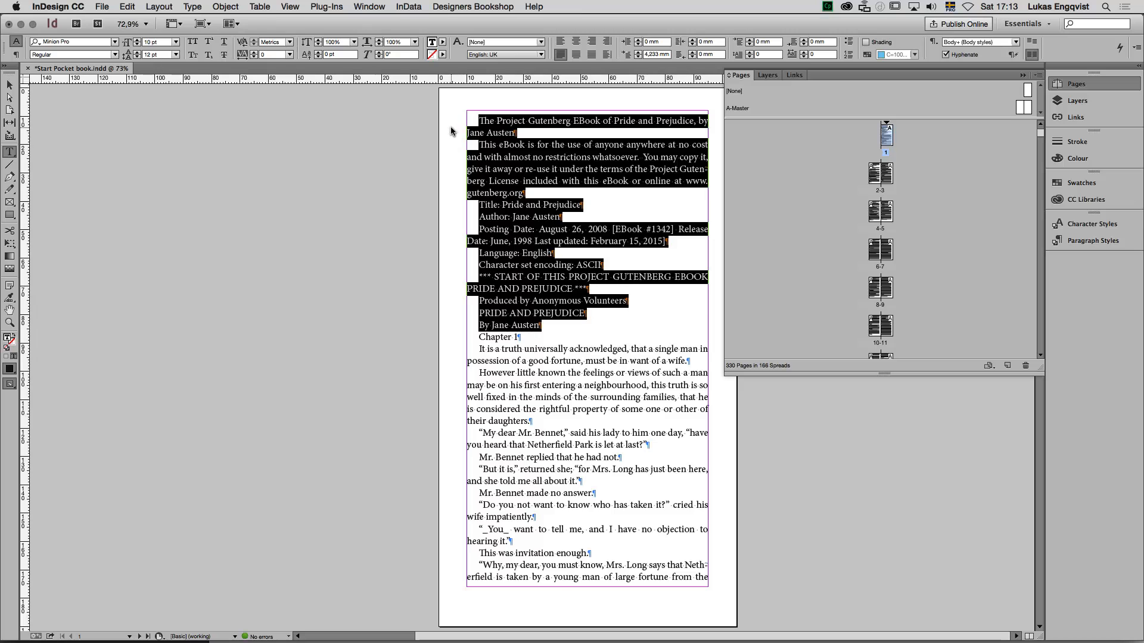
key("BackSpace")
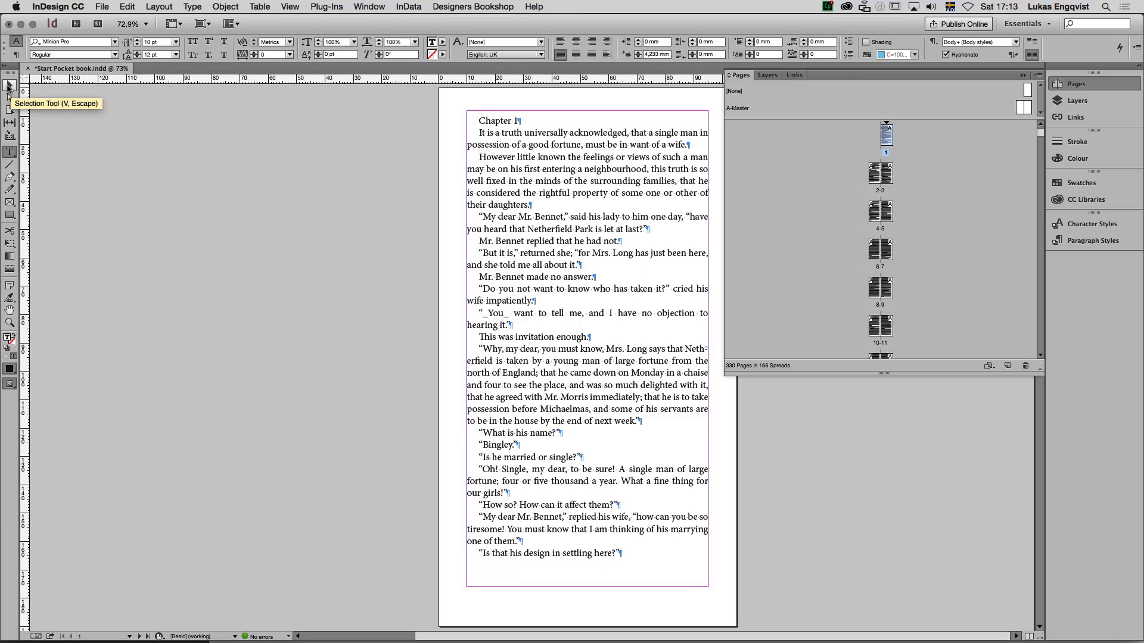
Paste the cut front matter into its own text frame on the pasteboard beside page 1, resized to about 73 × 86 mm
left_click(8, 85)
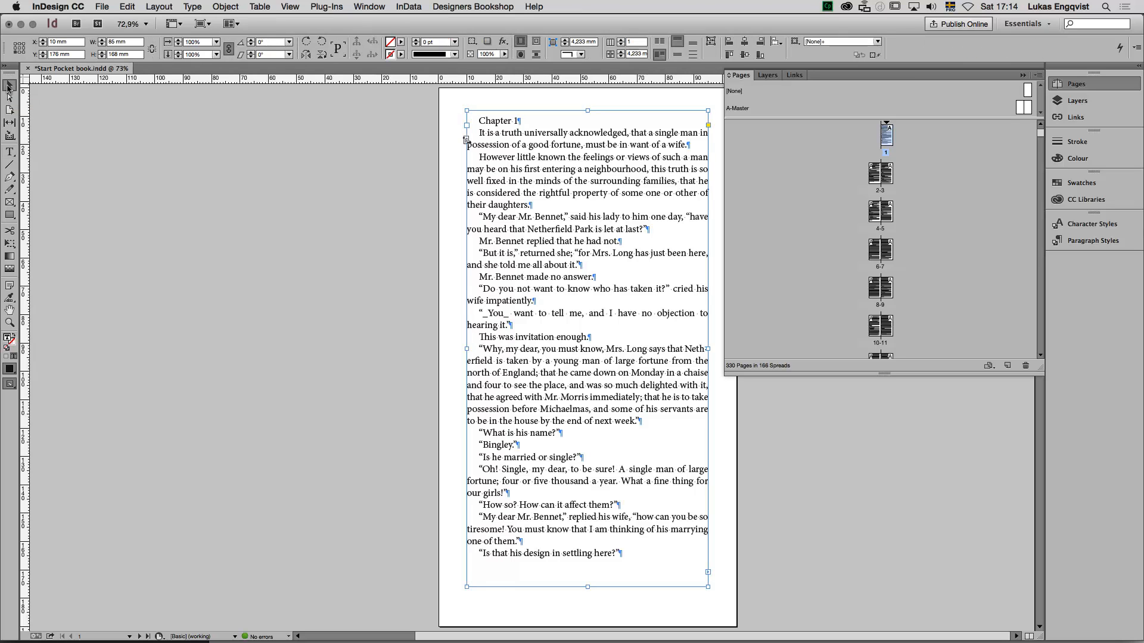
left_click(212, 190)
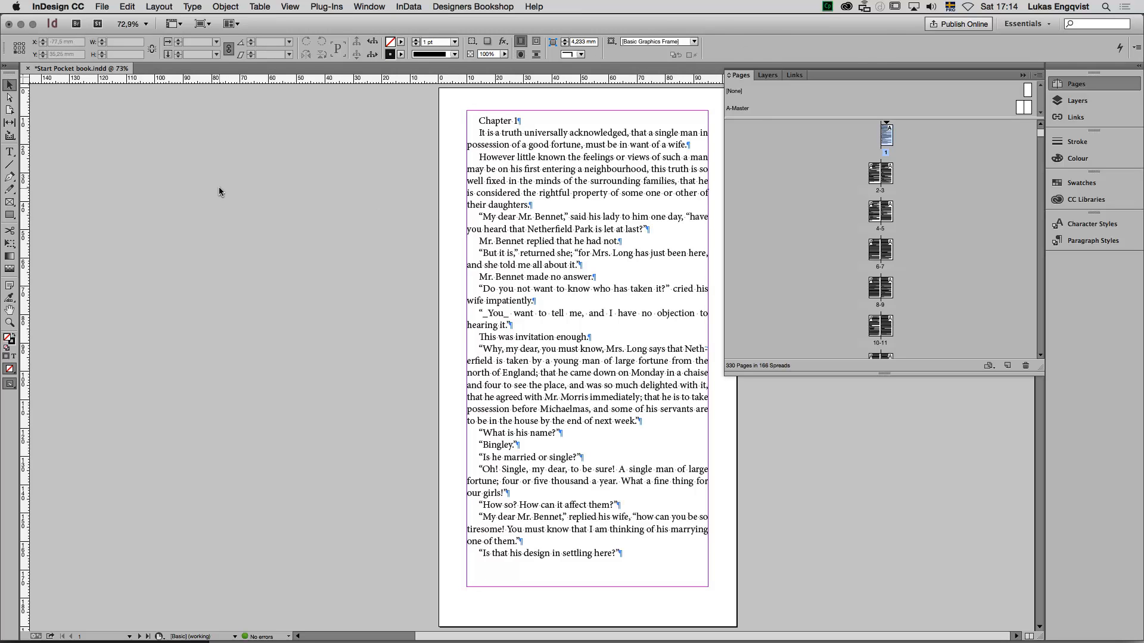
key("super+v")
left_click_drag(526, 350, 267, 241)
left_click_drag(347, 296, 404, 391)
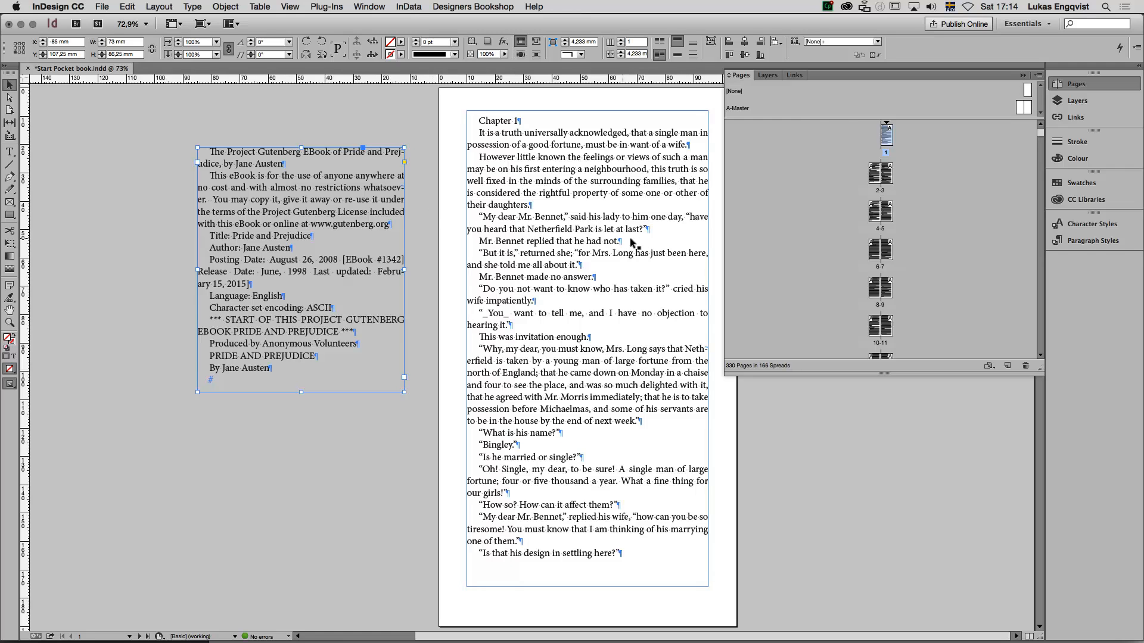
Put the page overview away and show the paragraph styles list floating beside the page
left_click(1065, 87)
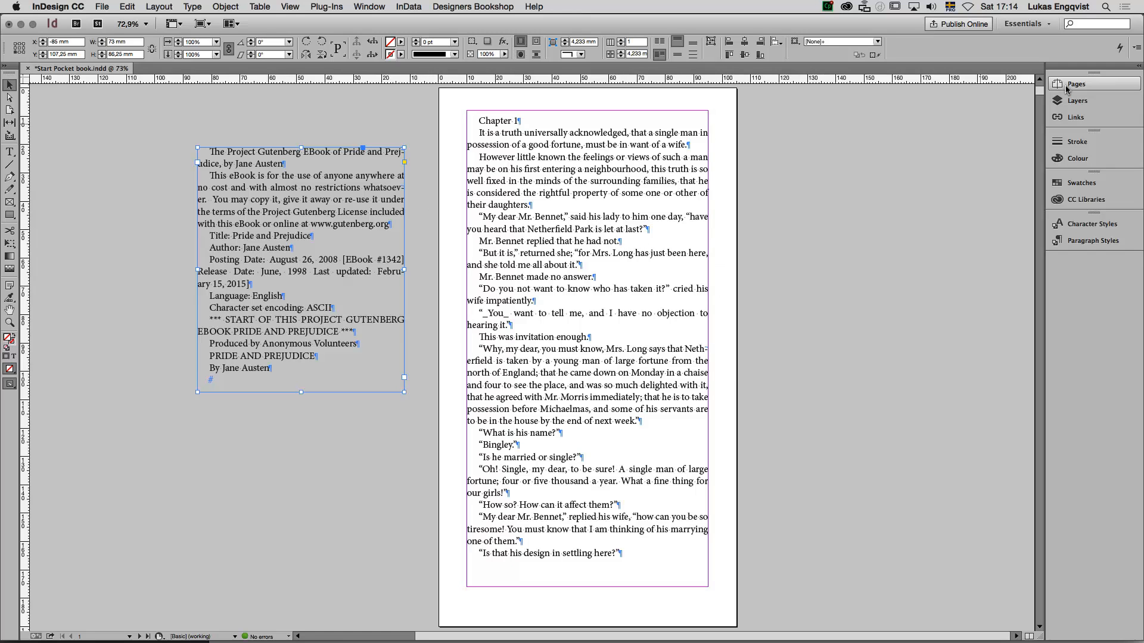
left_click(1095, 239)
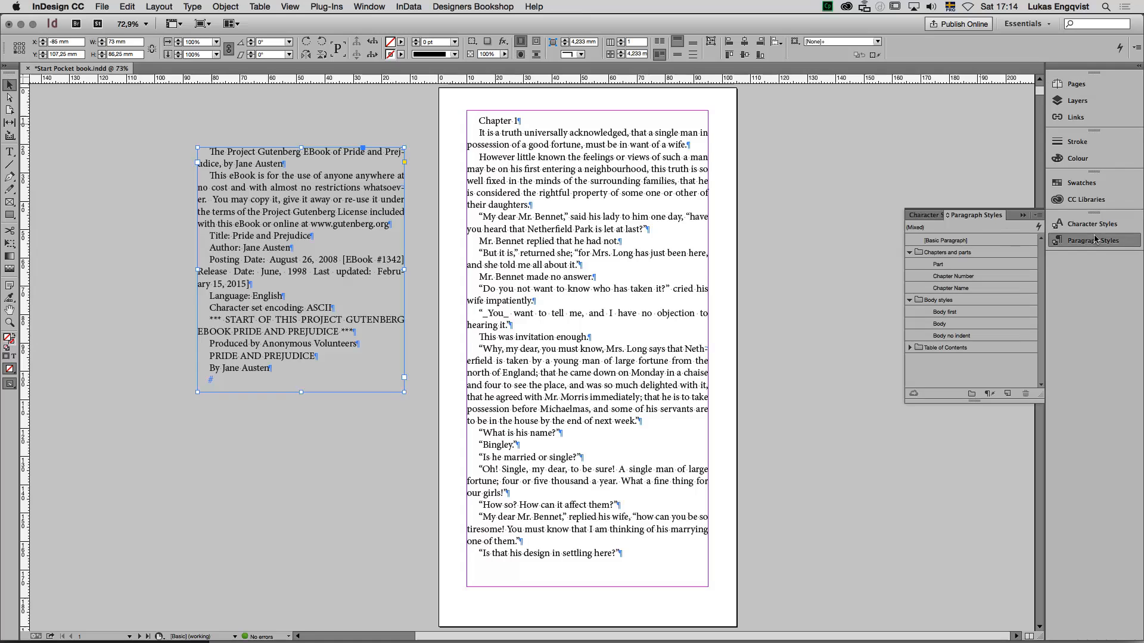
left_click_drag(976, 215, 820, 114)
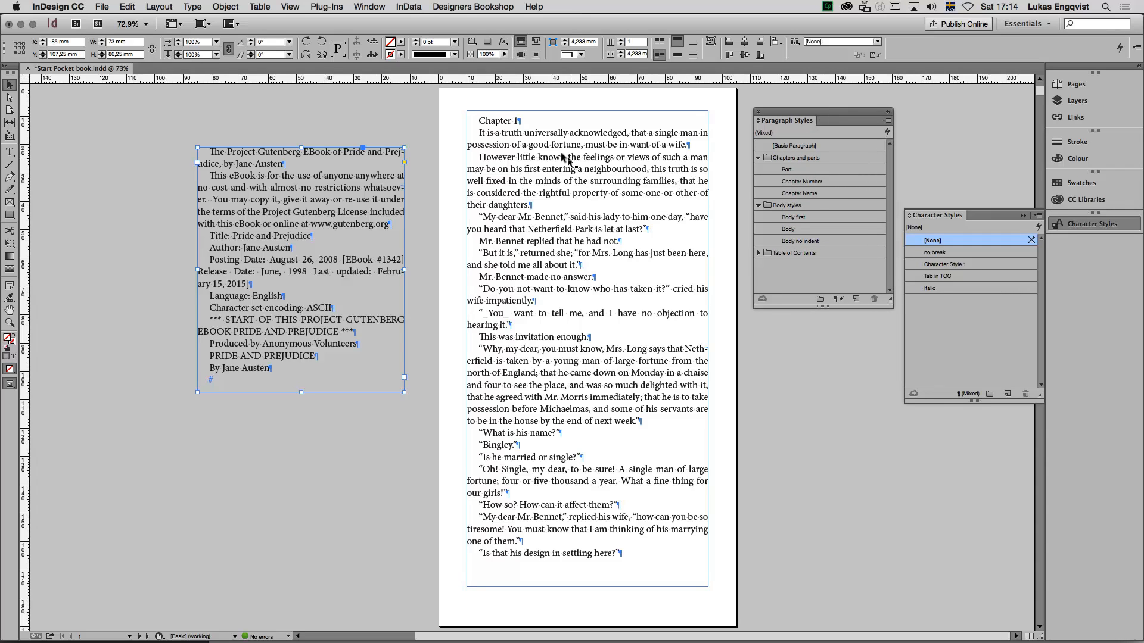
Clear the style overrides from the entire main story so its text follows the plain Body style
left_click(544, 145)
double_click(544, 145)
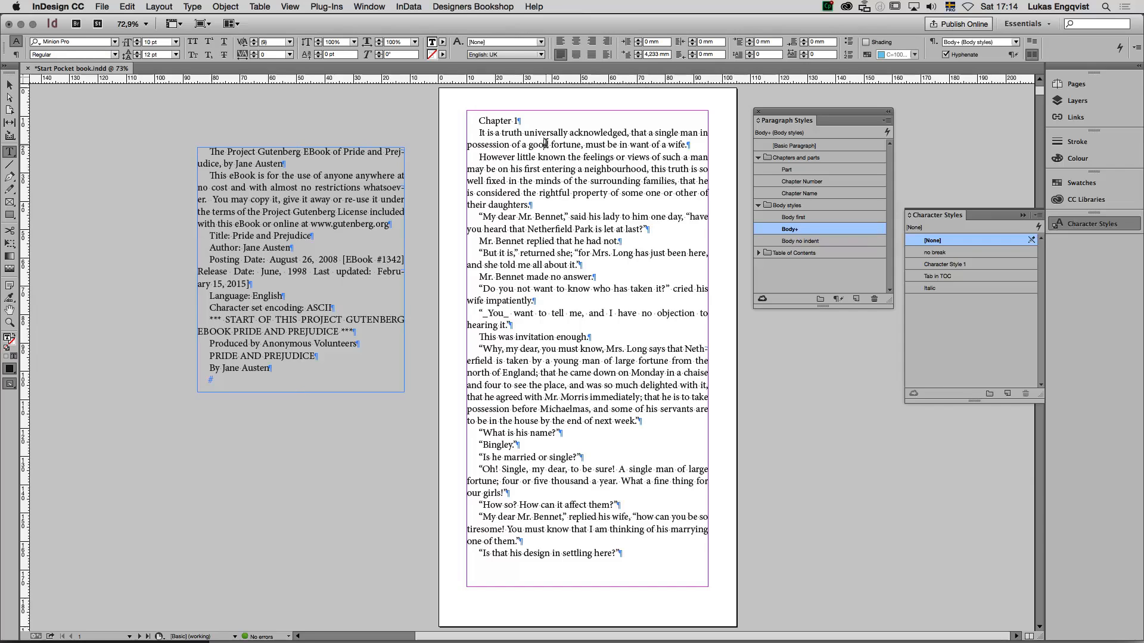
key("super+a")
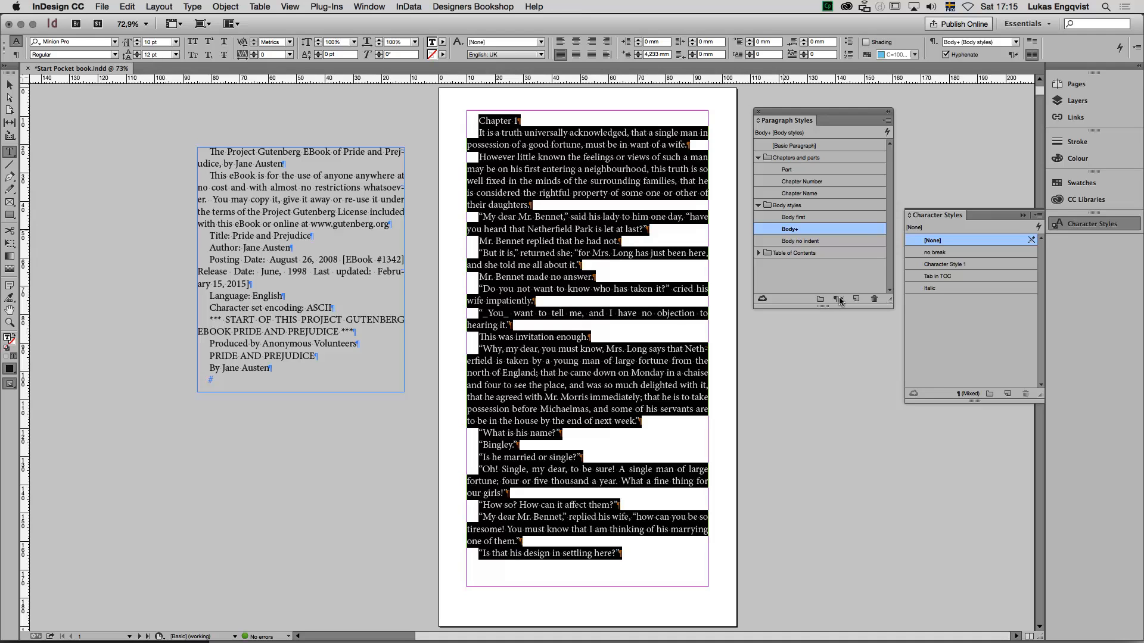
left_click(839, 299)
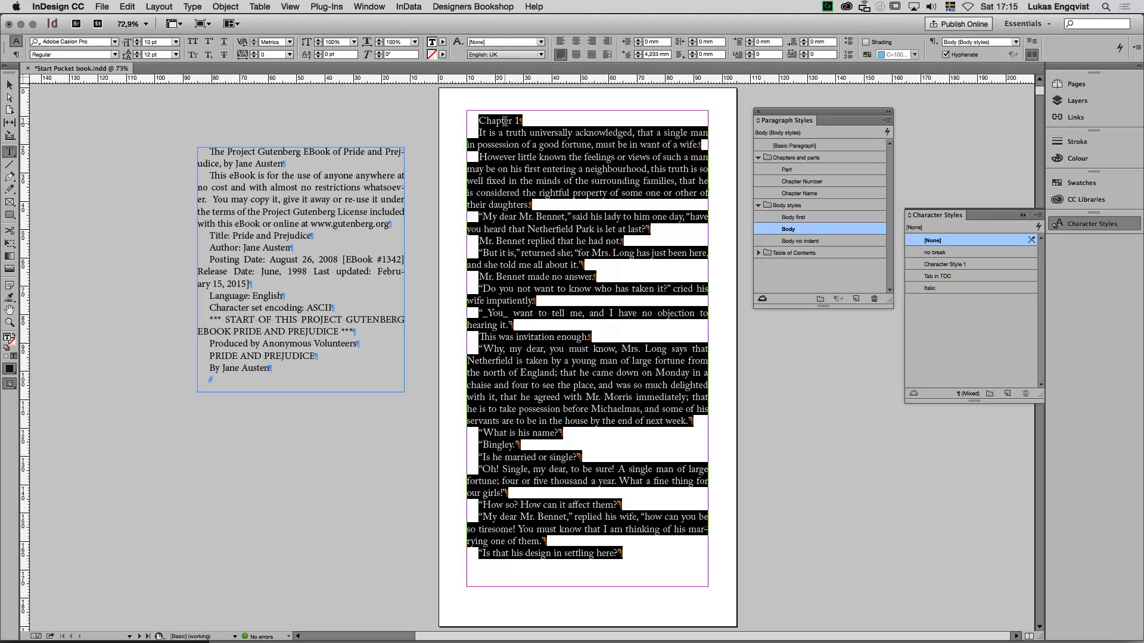
Apply the Chapter Number paragraph style to the Chapter 1 heading
left_click(505, 121)
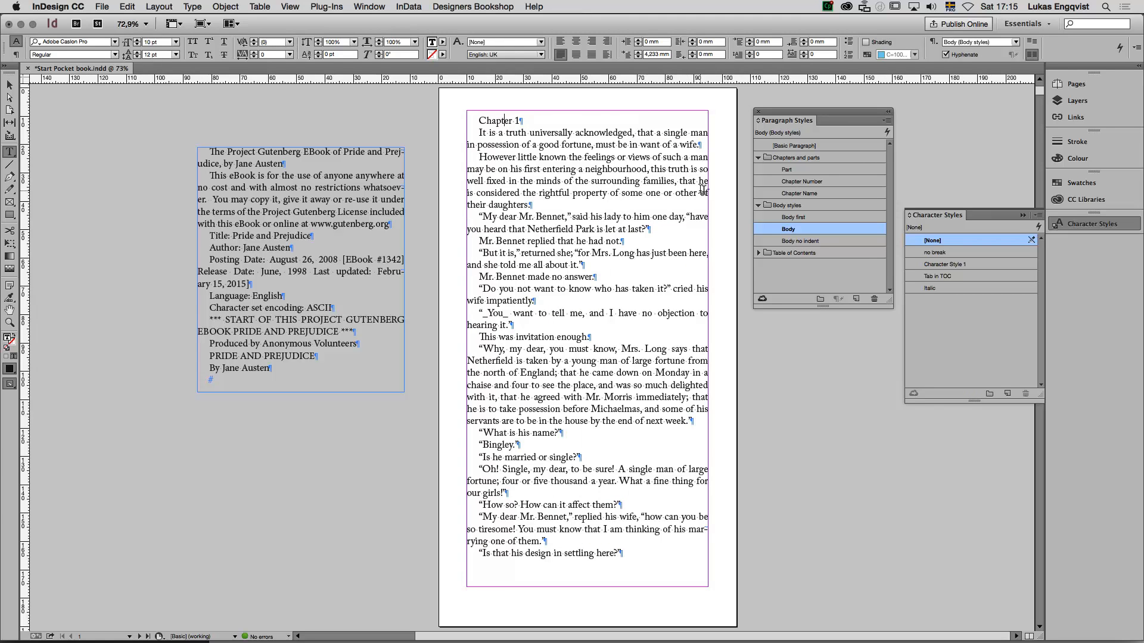
left_click(800, 182)
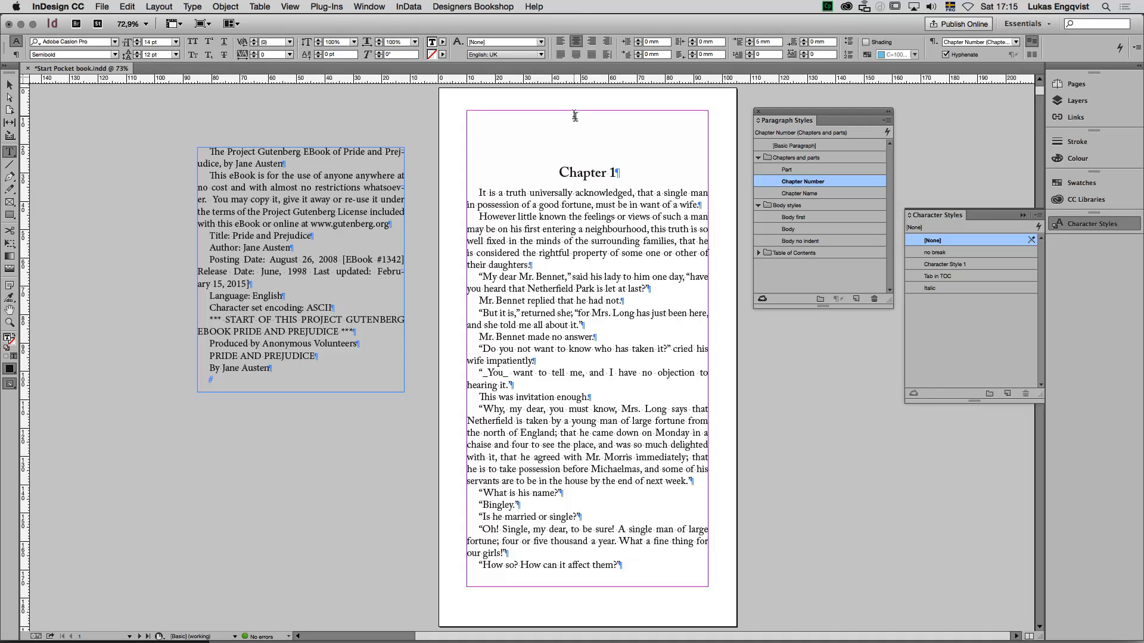
left_click(597, 174)
Open Find/Change in GREP mode and place it clear of the page text
left_click(130, 6)
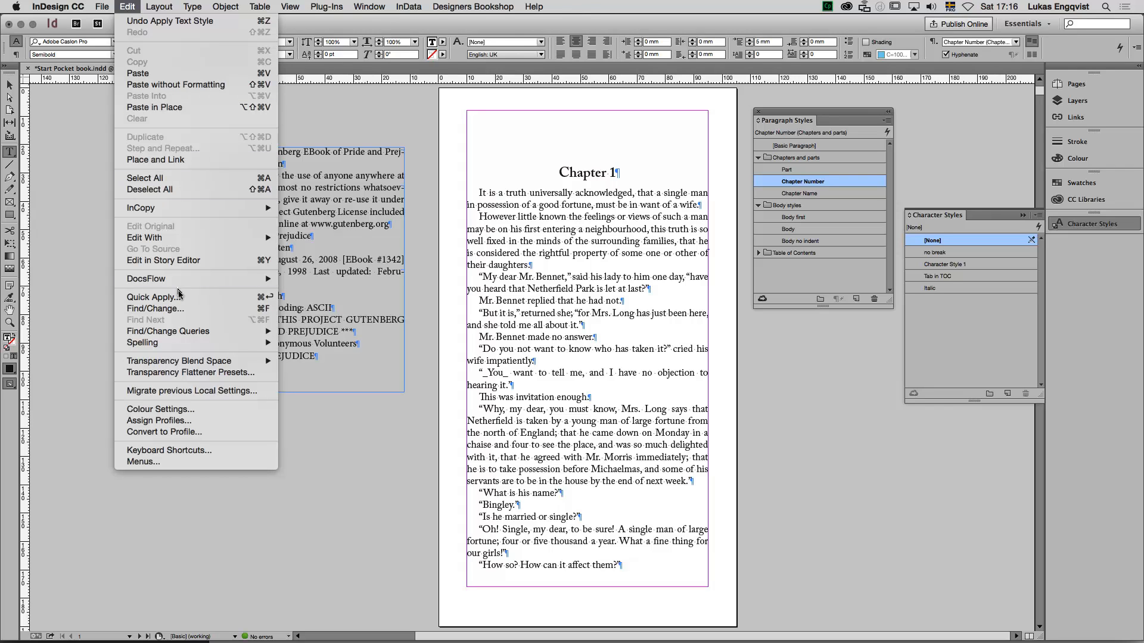
left_click(266, 314)
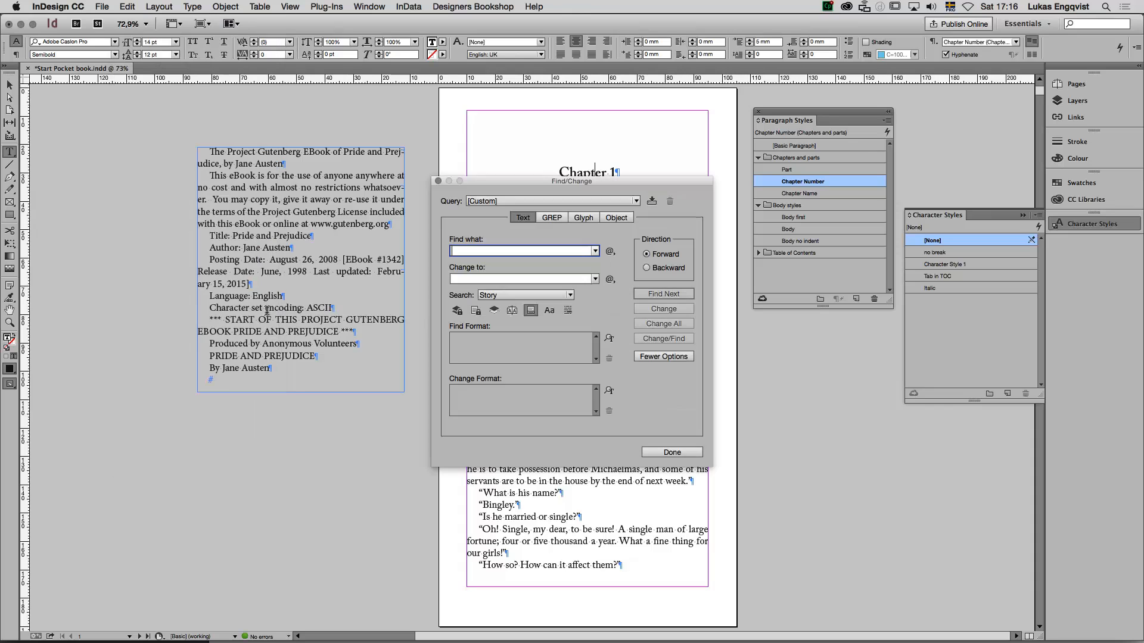
left_click_drag(523, 181, 214, 134)
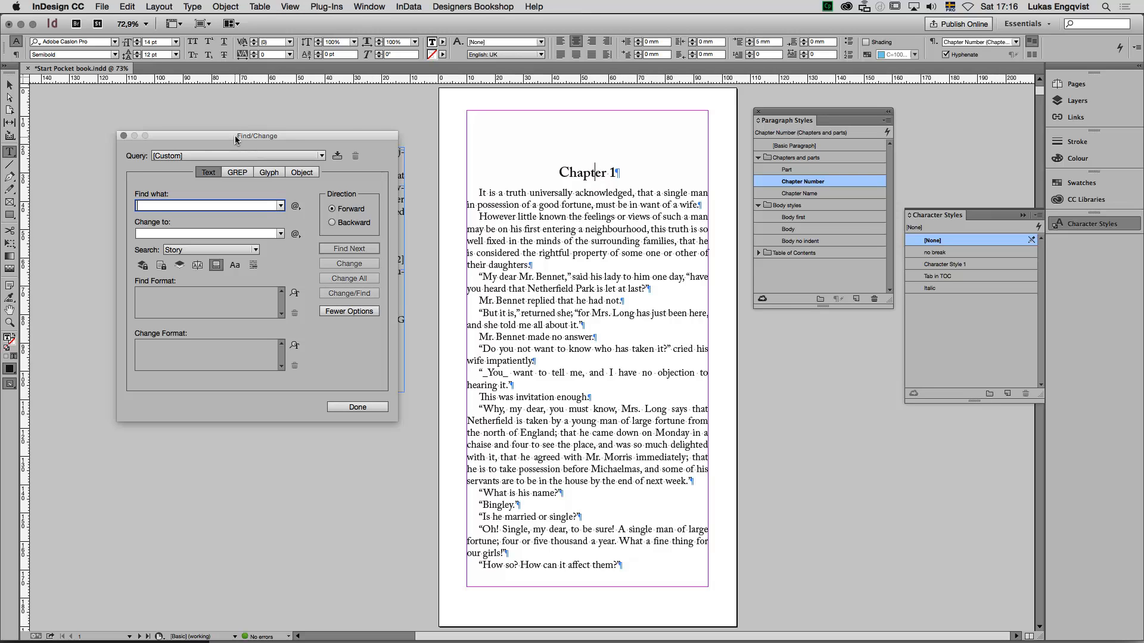
left_click_drag(236, 138, 251, 135)
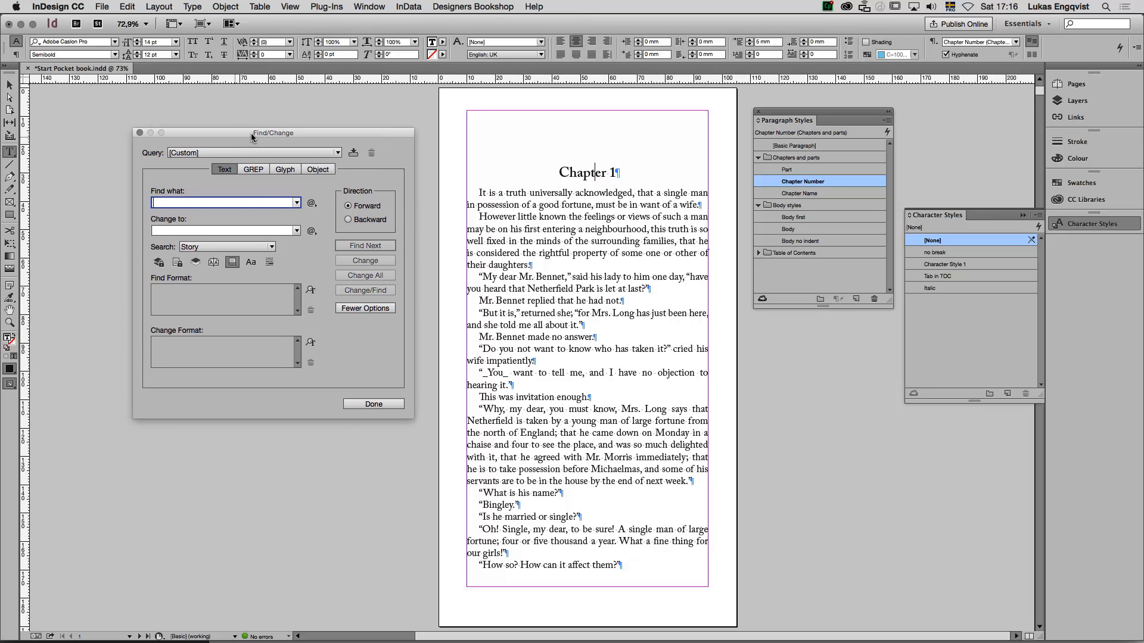
left_click(255, 169)
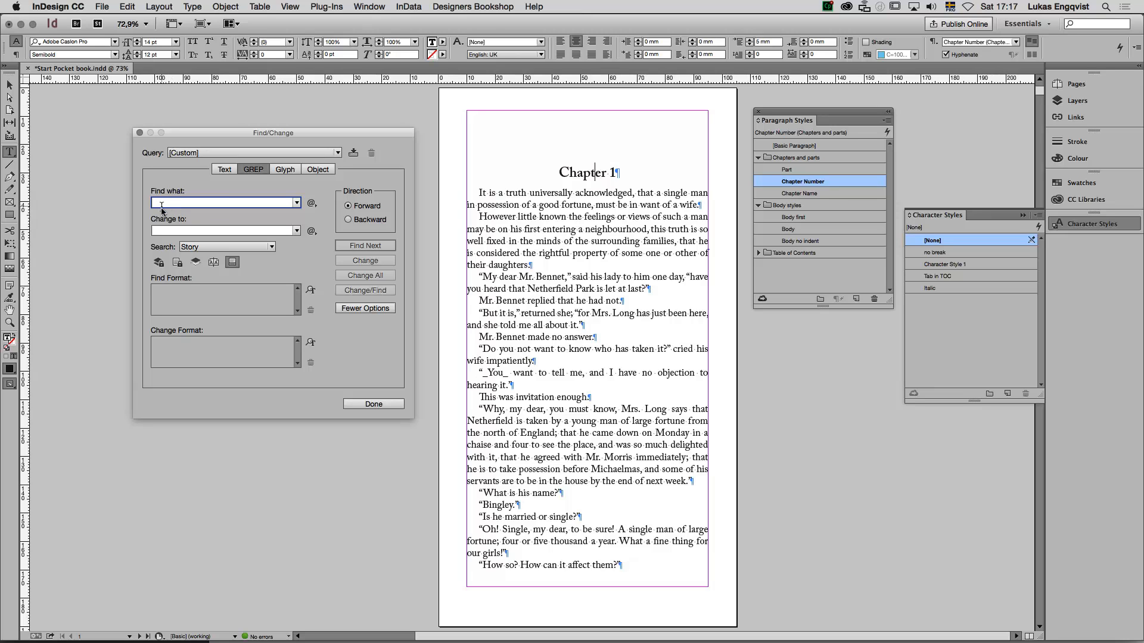
Start the GREP find expression with the beginning-of-paragraph location followed by the word Chapter: ^Chapter
left_click(311, 204)
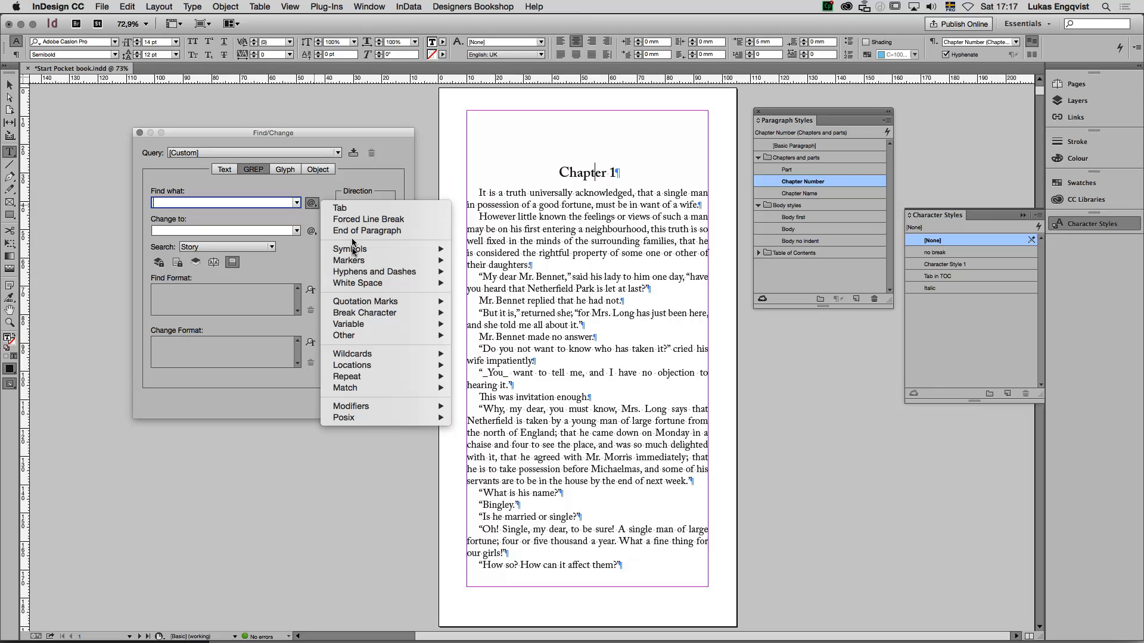
mouse_move(356, 367)
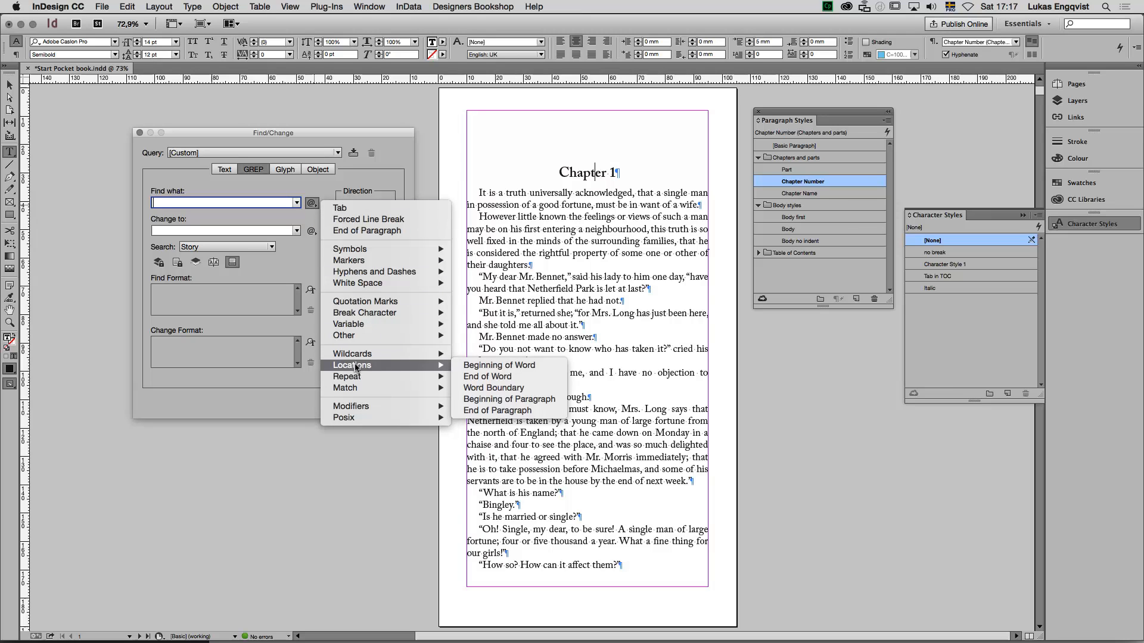
left_click(484, 400)
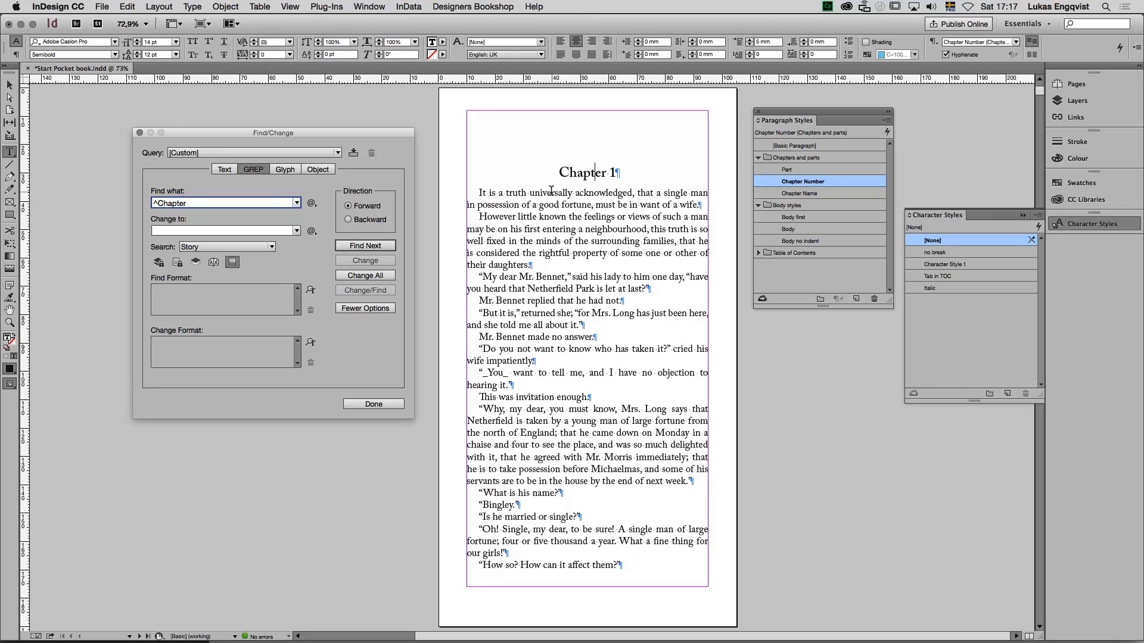
Complete the find expression as ^Chapter \d+$ by adding a space, any digit one or more times, and the end-of-paragraph location
left_click(311, 203)
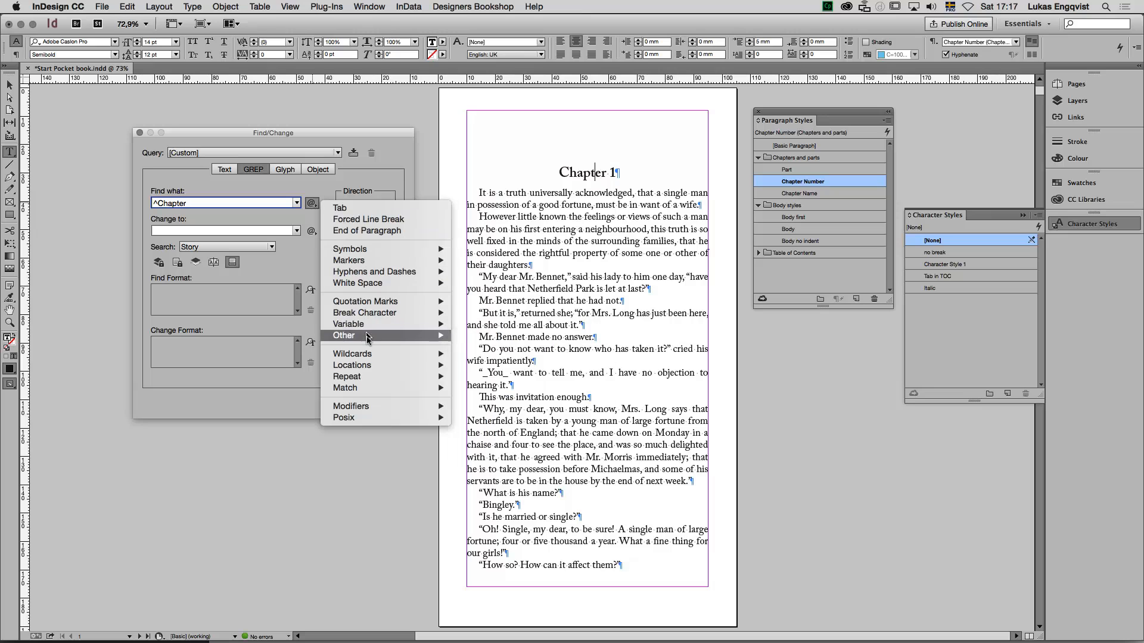
mouse_move(366, 355)
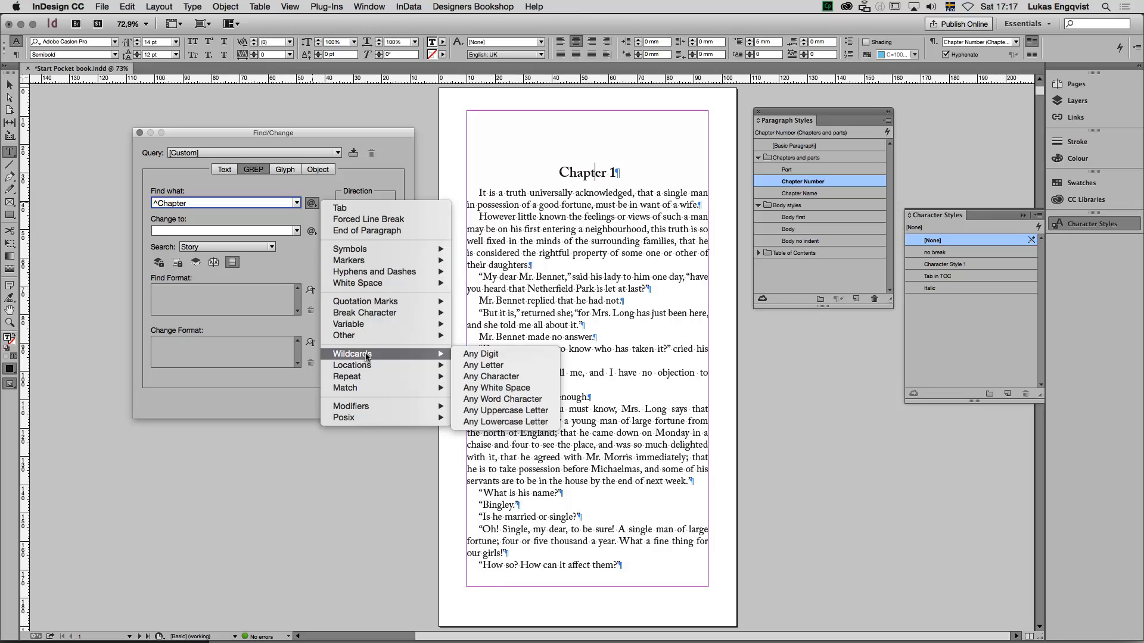
left_click(485, 356)
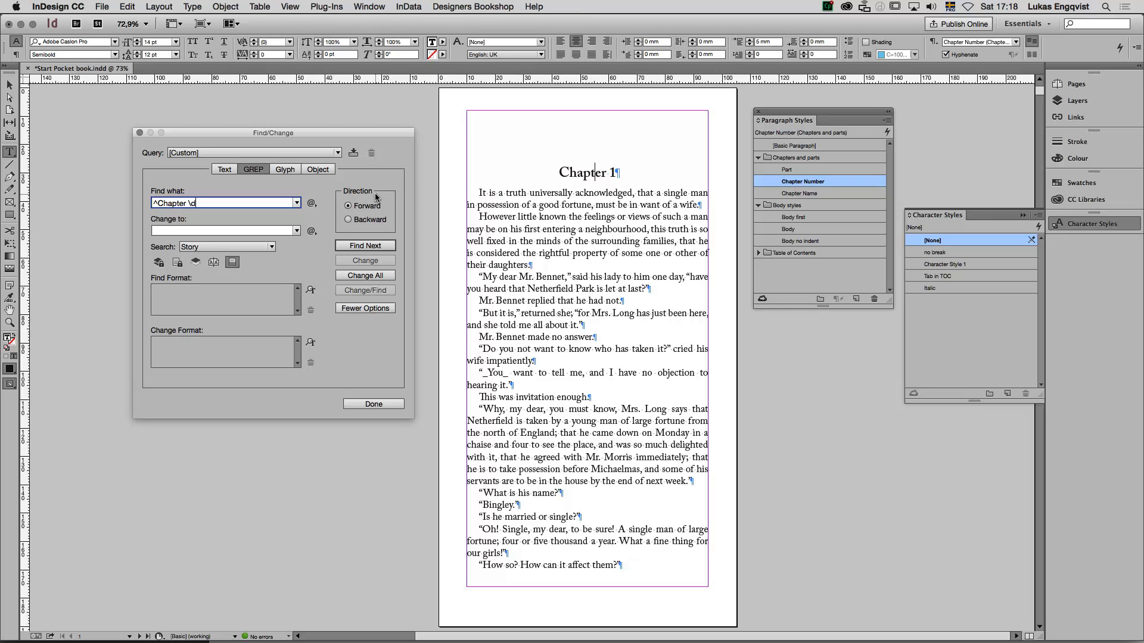
left_click(311, 204)
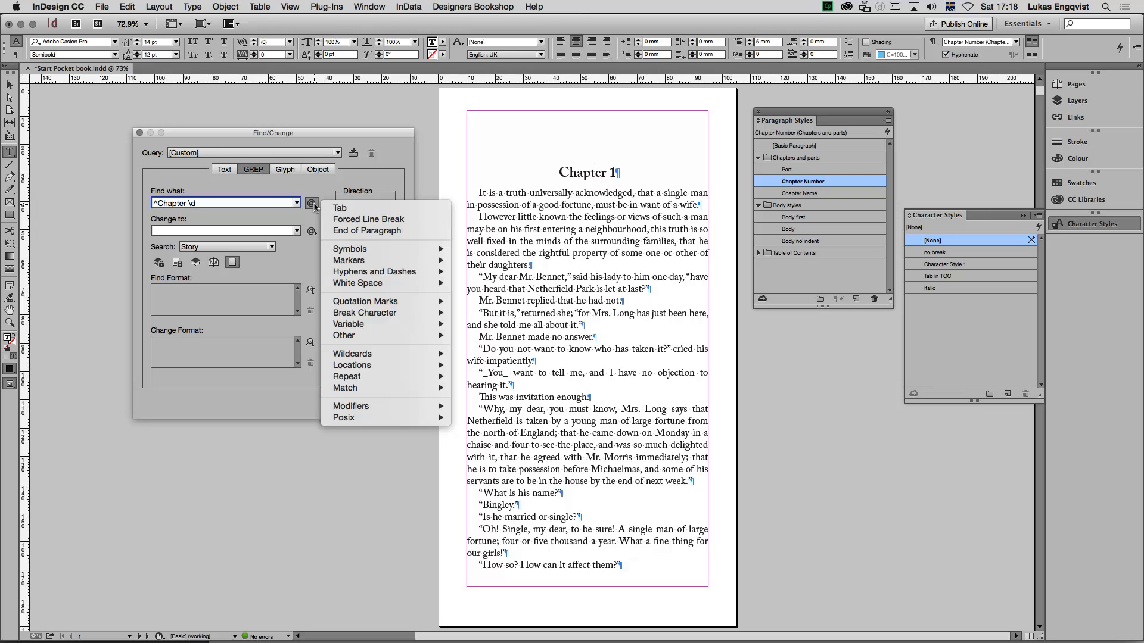
mouse_move(384, 378)
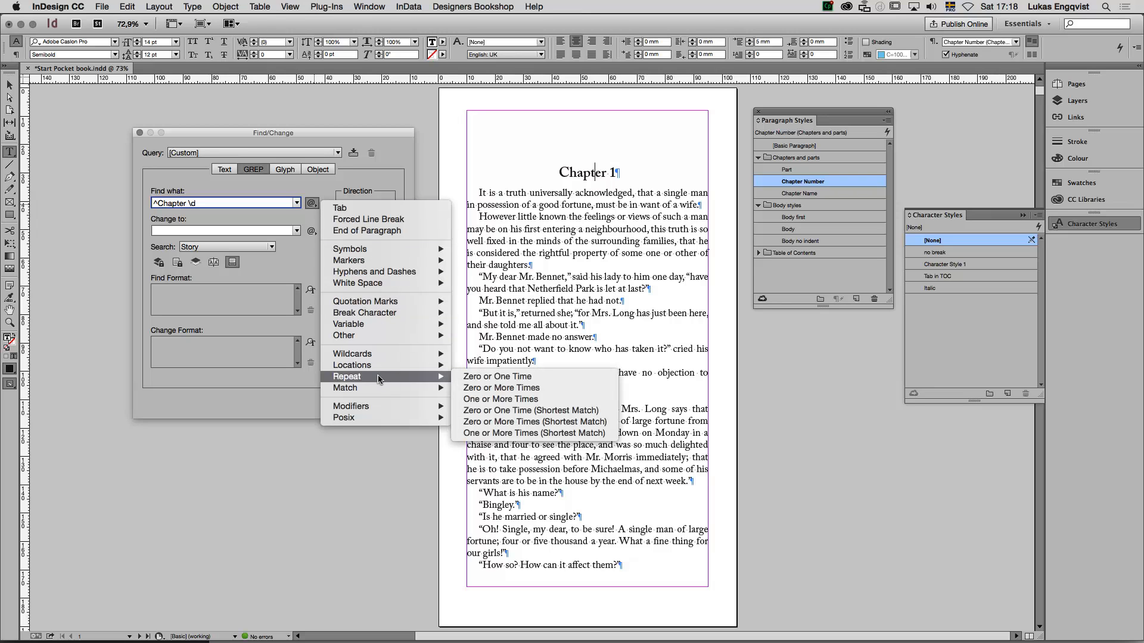
left_click(500, 400)
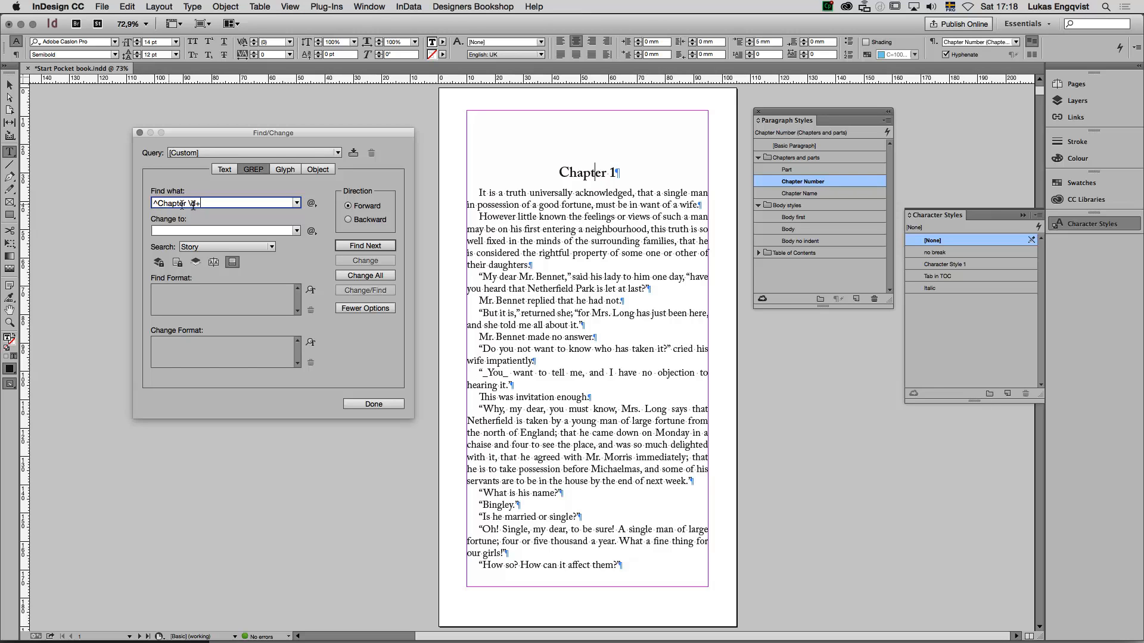
left_click(312, 205)
mouse_move(385, 367)
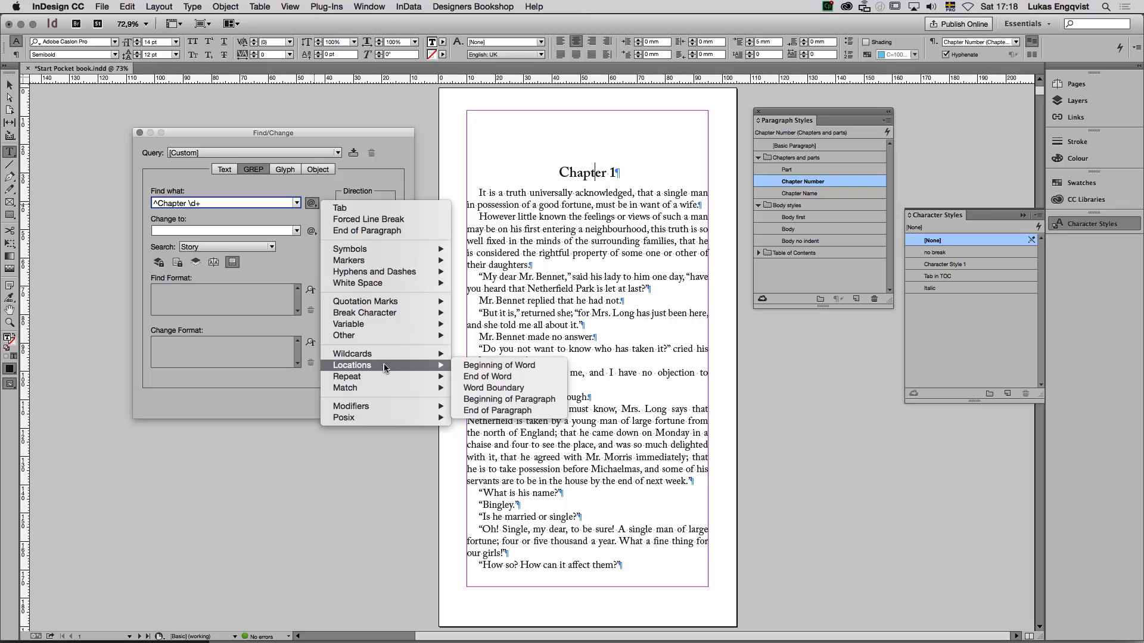
left_click(506, 410)
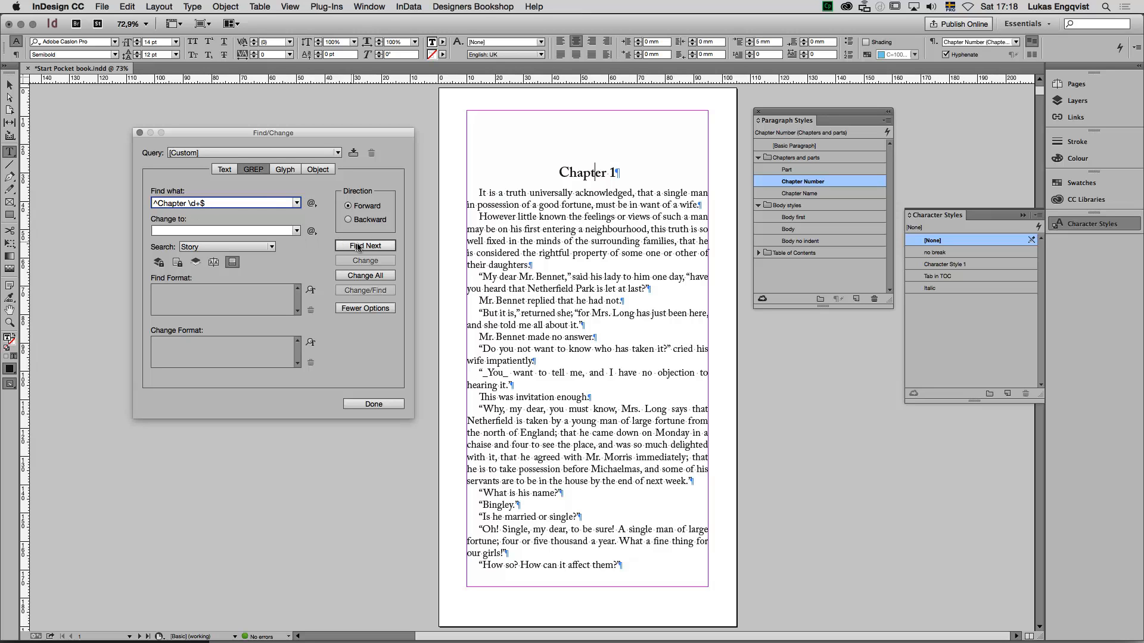
Find the next match of the GREP expression and apply the Chapter Number paragraph style to the Chapter 2 heading
left_click(360, 246)
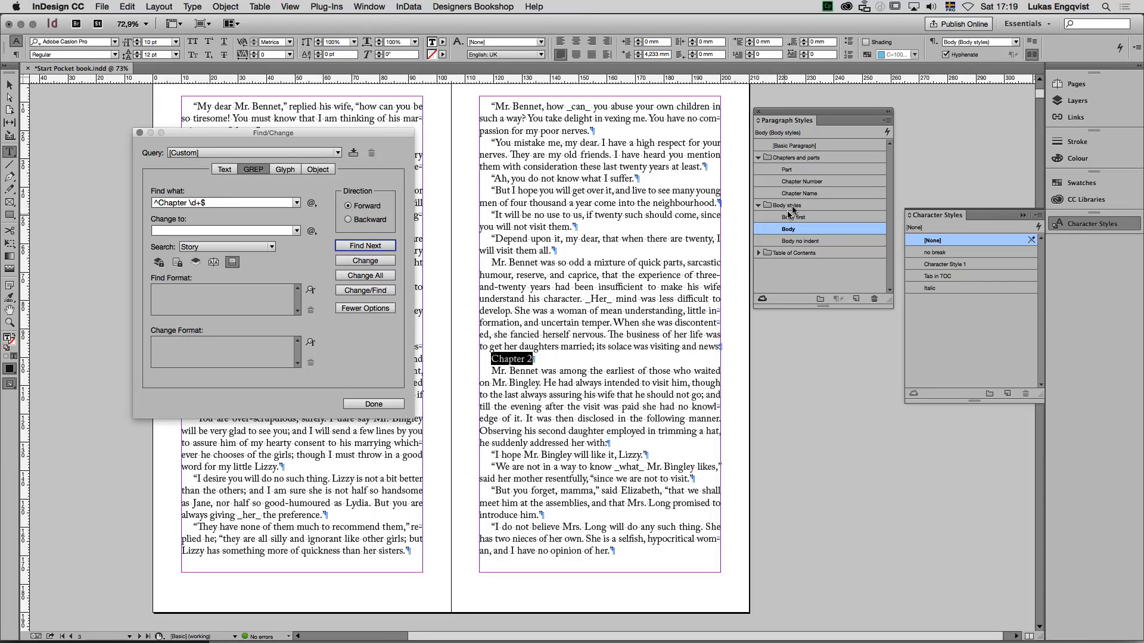
left_click(813, 182)
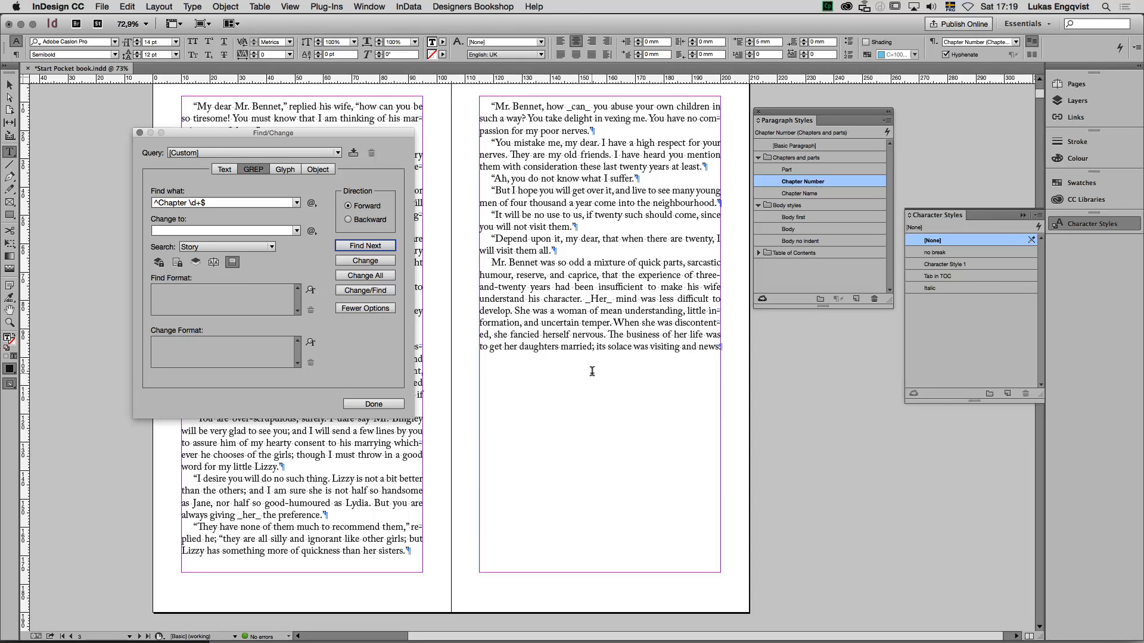
scroll(592, 371, "down", 3)
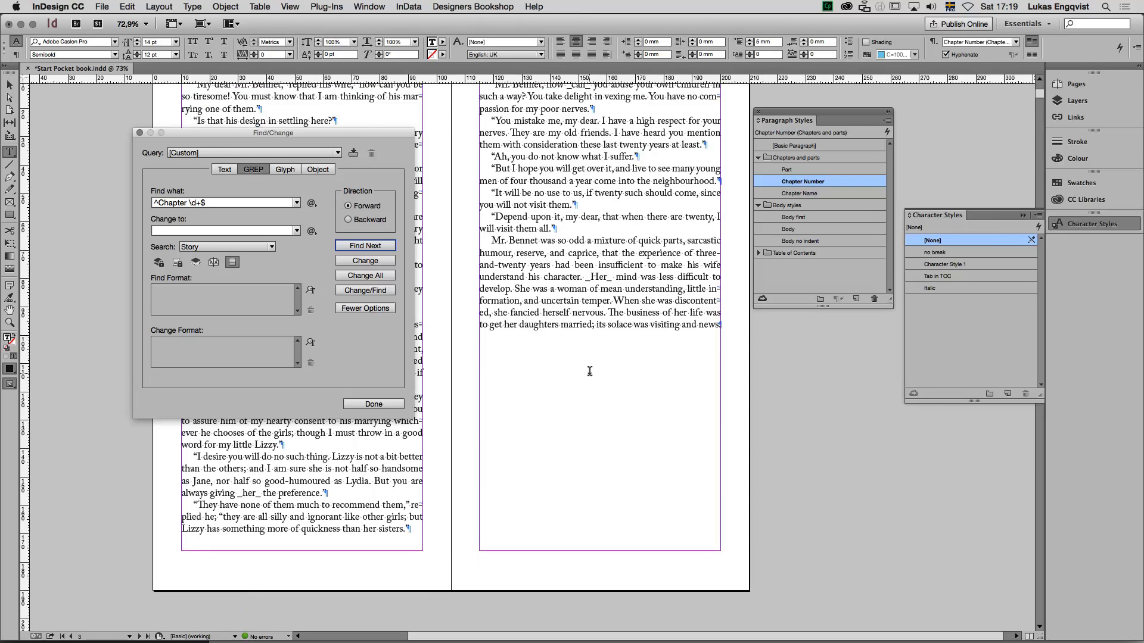
scroll(590, 371, "down", 12)
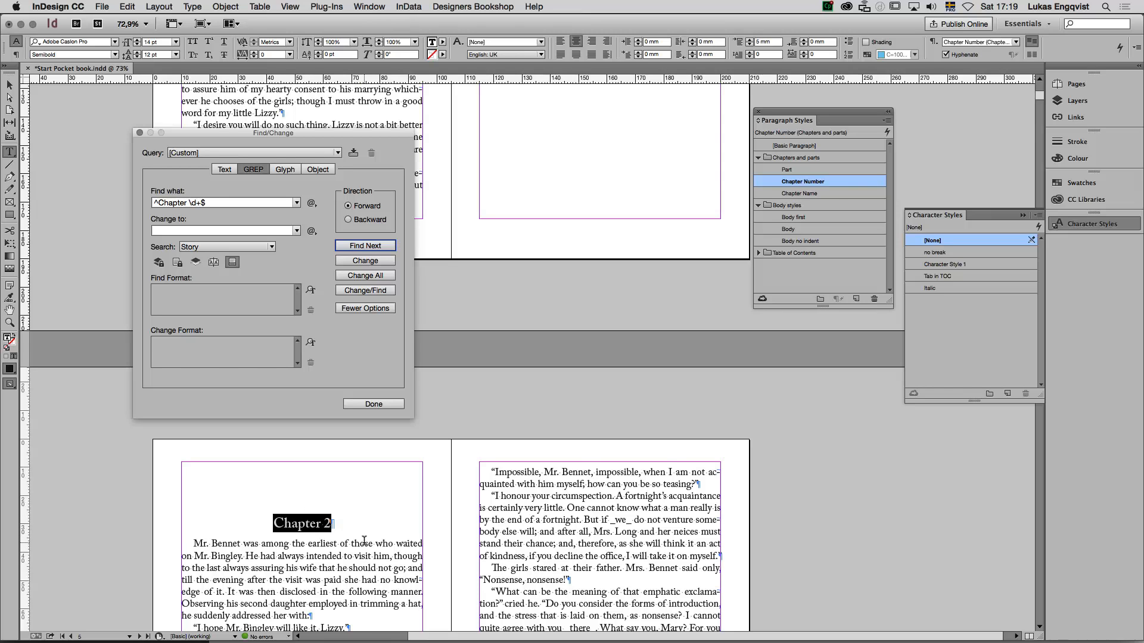
scroll(364, 541, "down", 1)
scroll(364, 540, "down", 3)
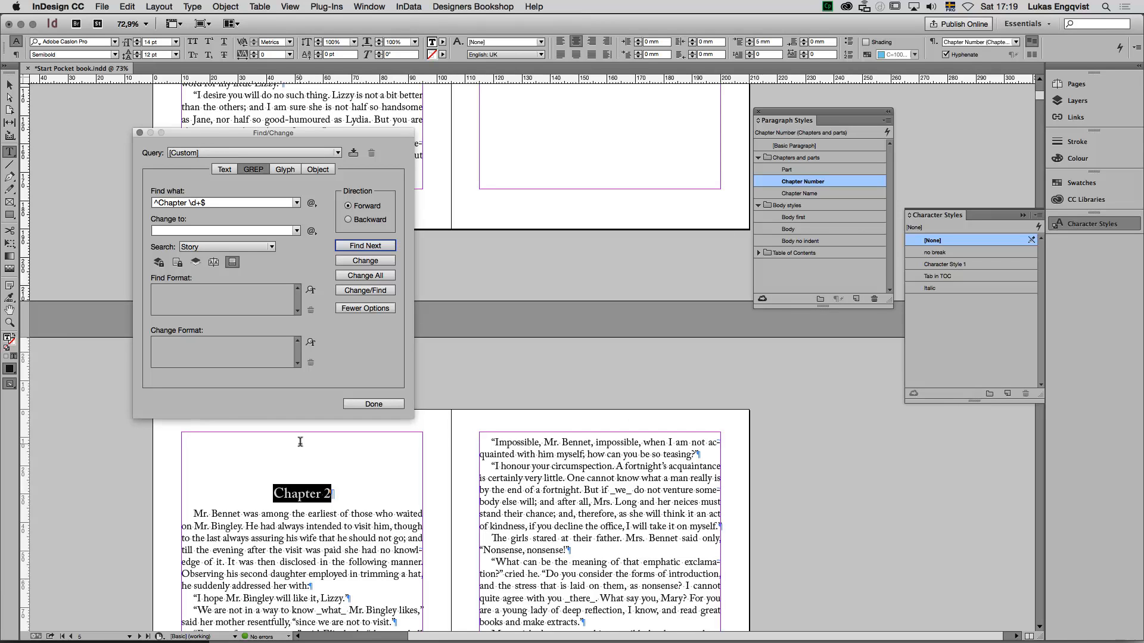
Find the next chapter heading match and set the change format to the Chapter Number paragraph style
left_click(350, 244)
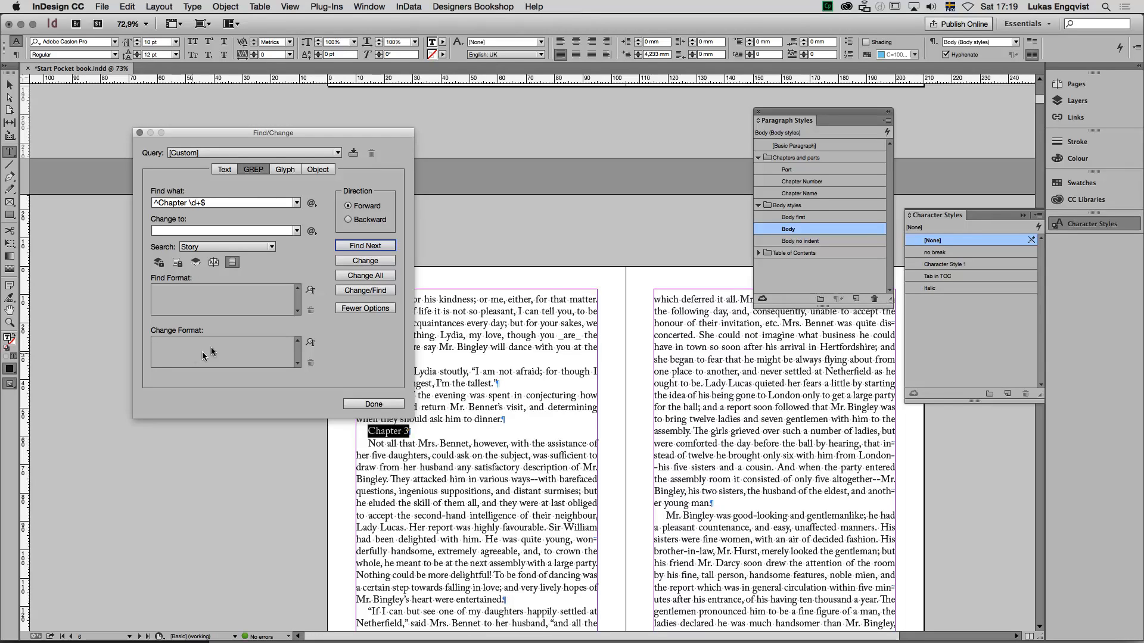
left_click(166, 342)
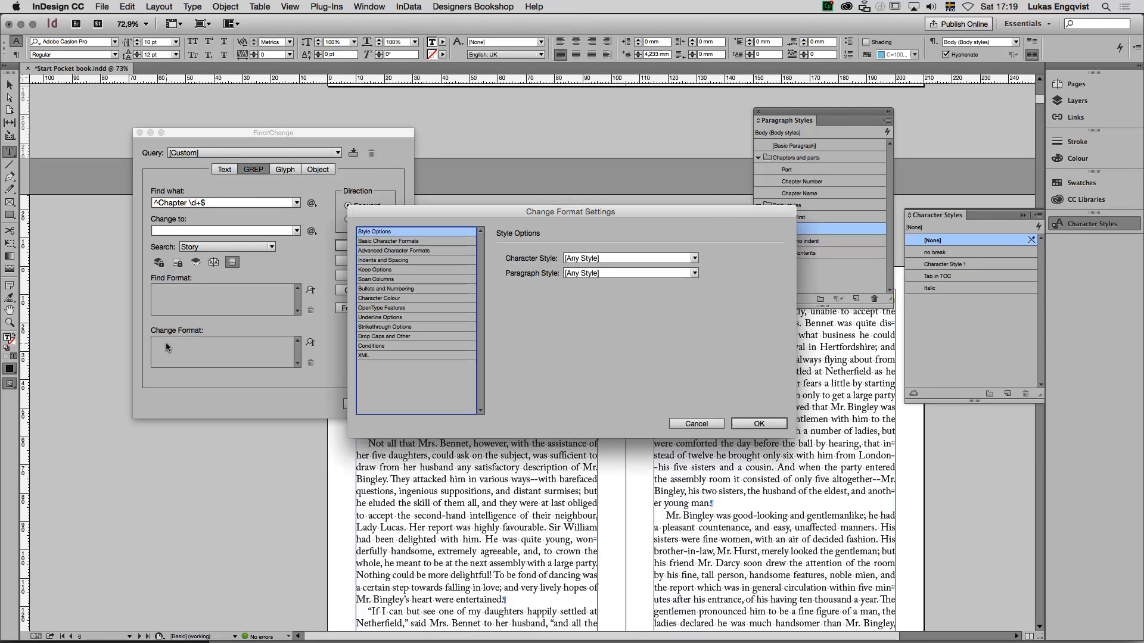
left_click(695, 273)
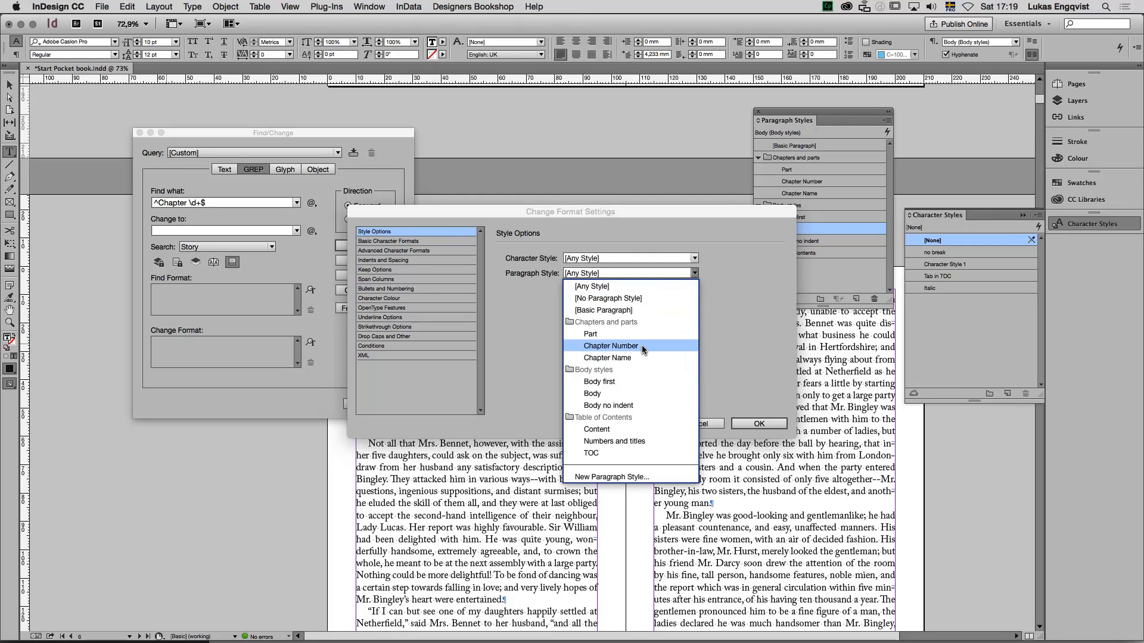
left_click(644, 350)
left_click(759, 424)
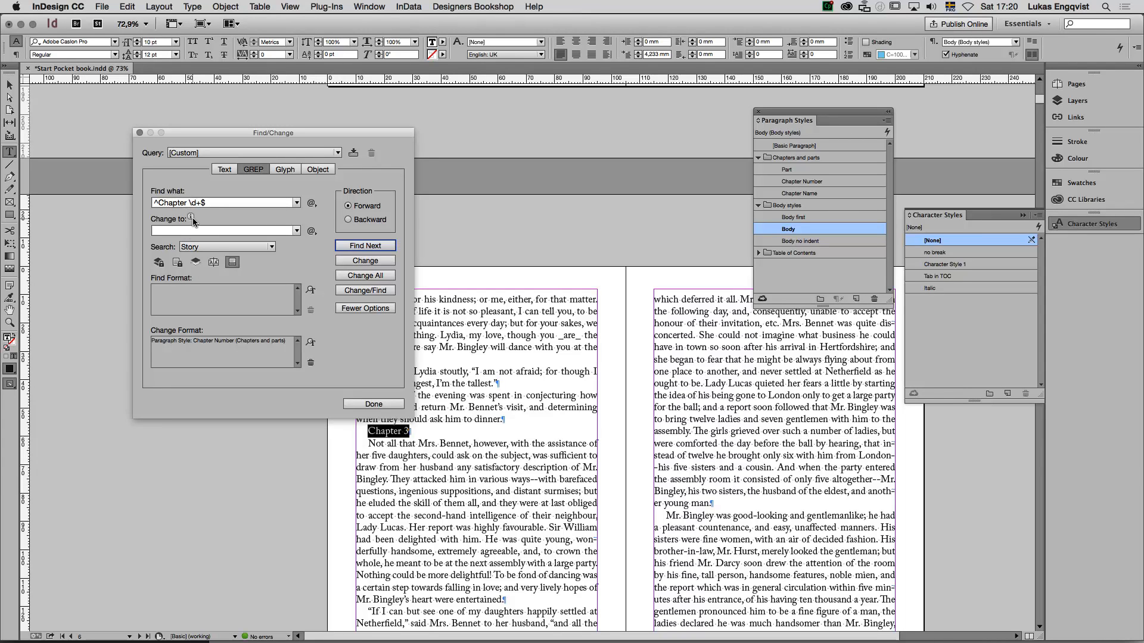
Apply the Chapter Number change format to the Chapter 3, Chapter 4 and Chapter 5 headings, one match at a time
mouse_move(193, 222)
left_click(365, 261)
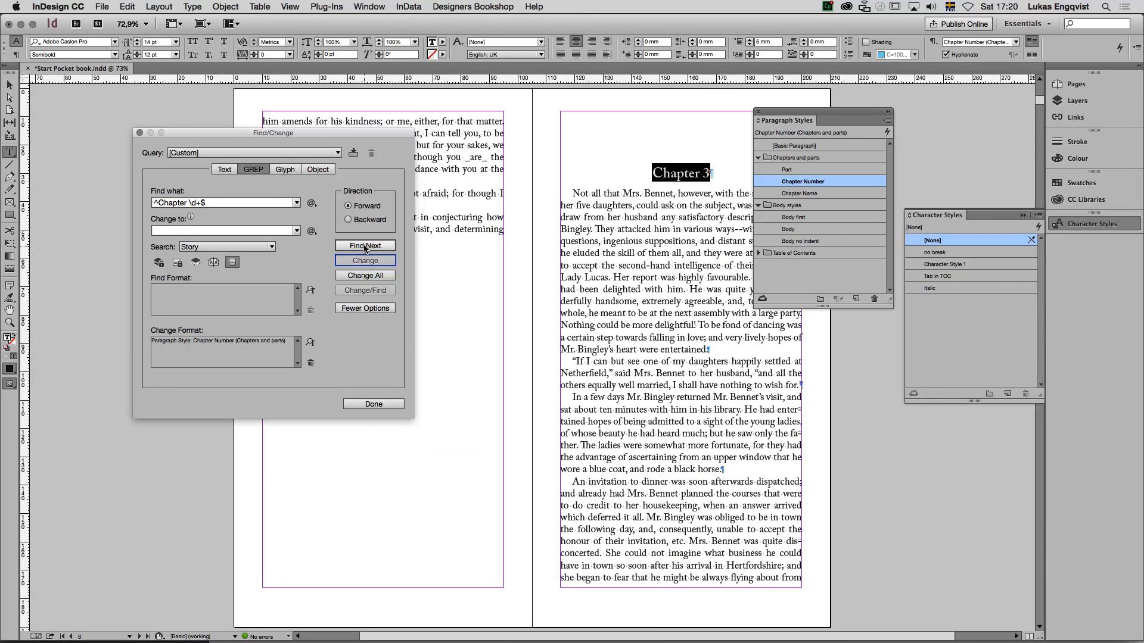
left_click(366, 246)
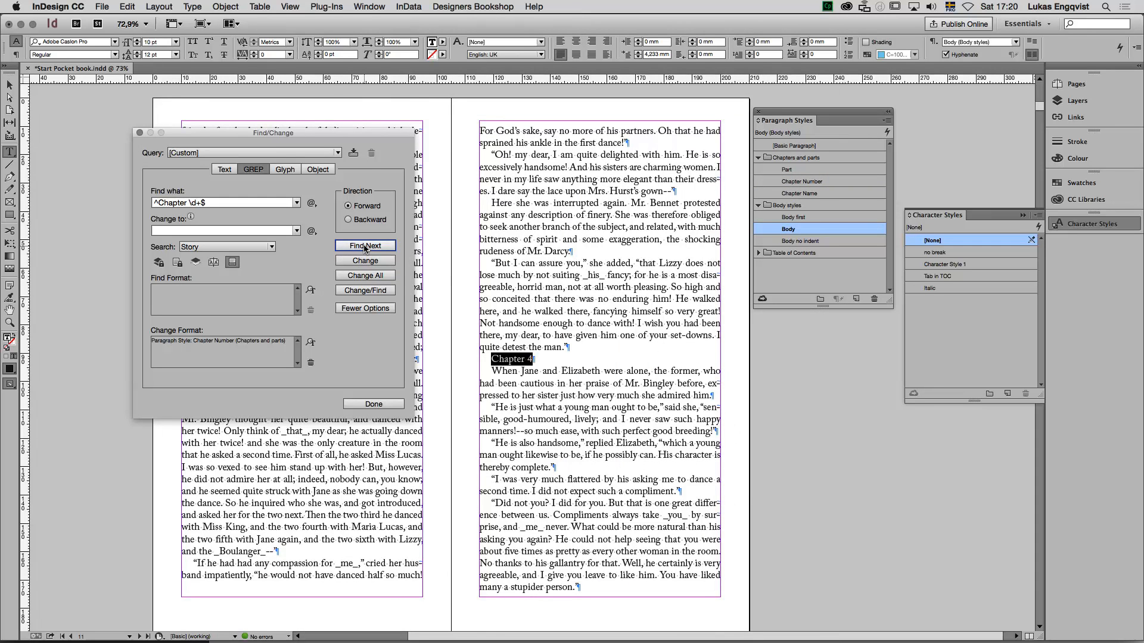
left_click(364, 290)
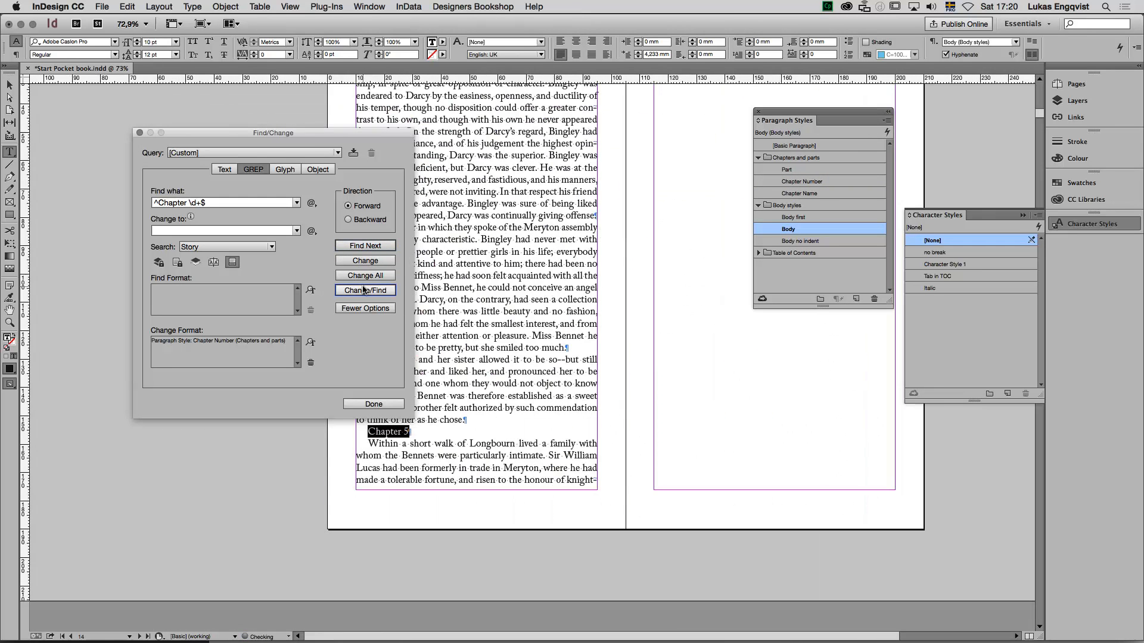
left_click(364, 290)
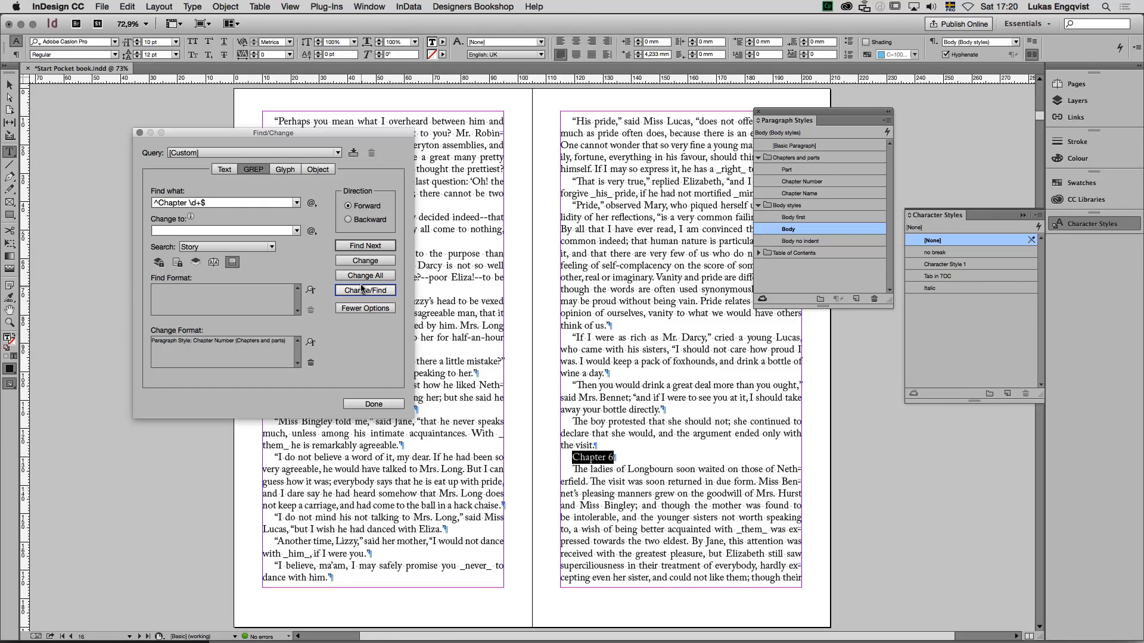
Apply the Chapter Number change format to all remaining matches in the story and uncover the page text behind the dialog
left_click(366, 276)
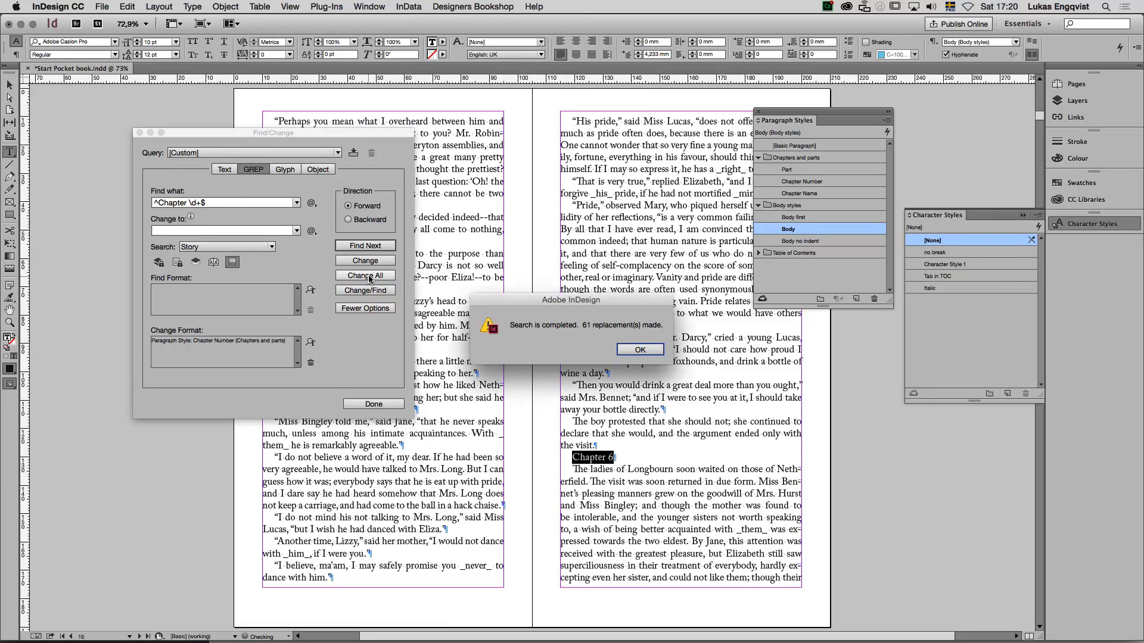
left_click(647, 349)
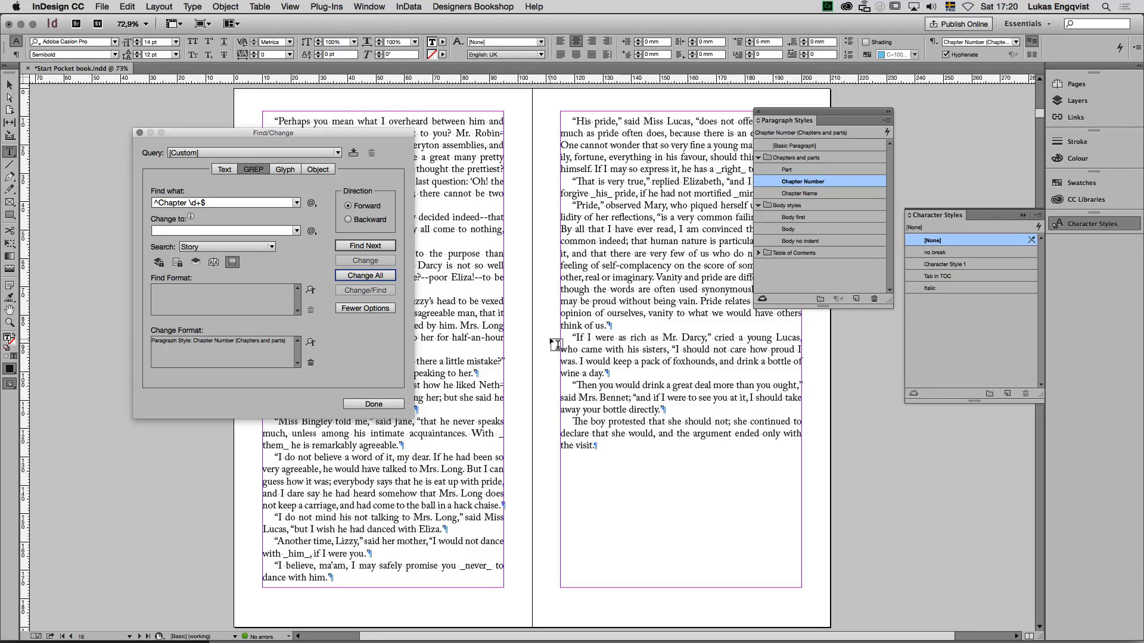
left_click_drag(351, 132, 259, 110)
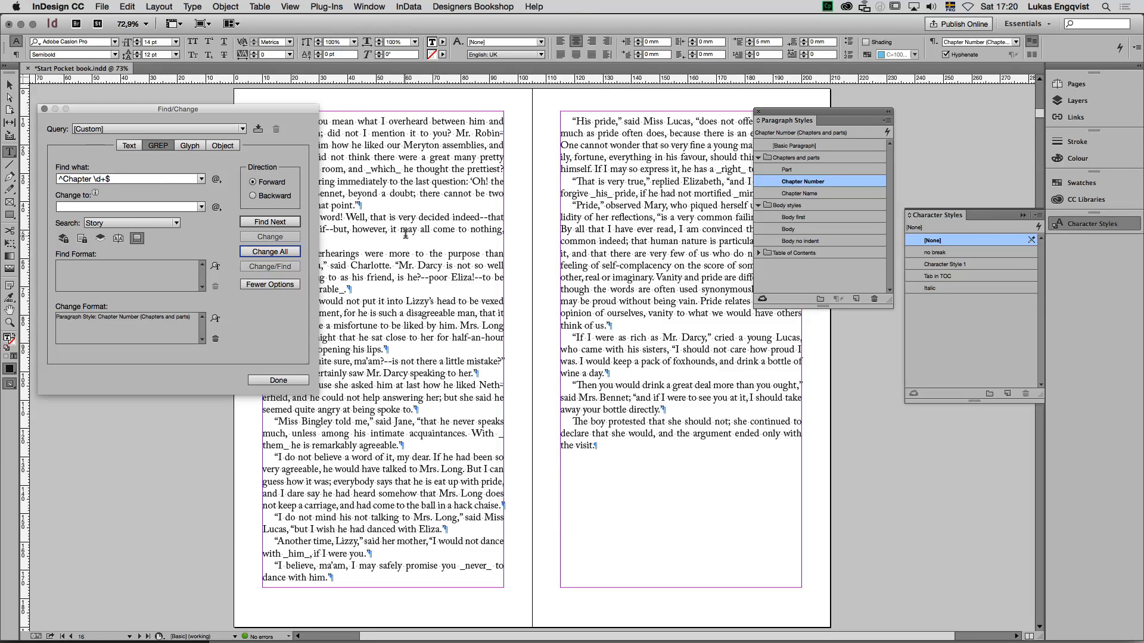
scroll(403, 287, "left", 5)
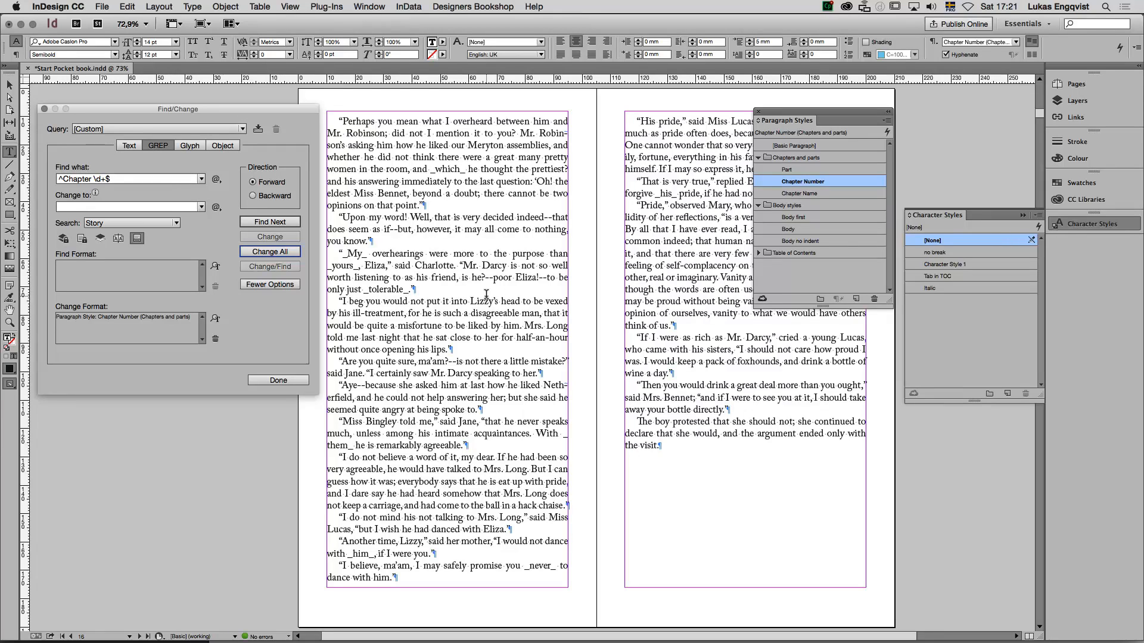
Select "--poor Eliza!--" in the body text and load the Dash Dash to Em-dash query in Find/Change
left_click_drag(485, 277, 546, 278)
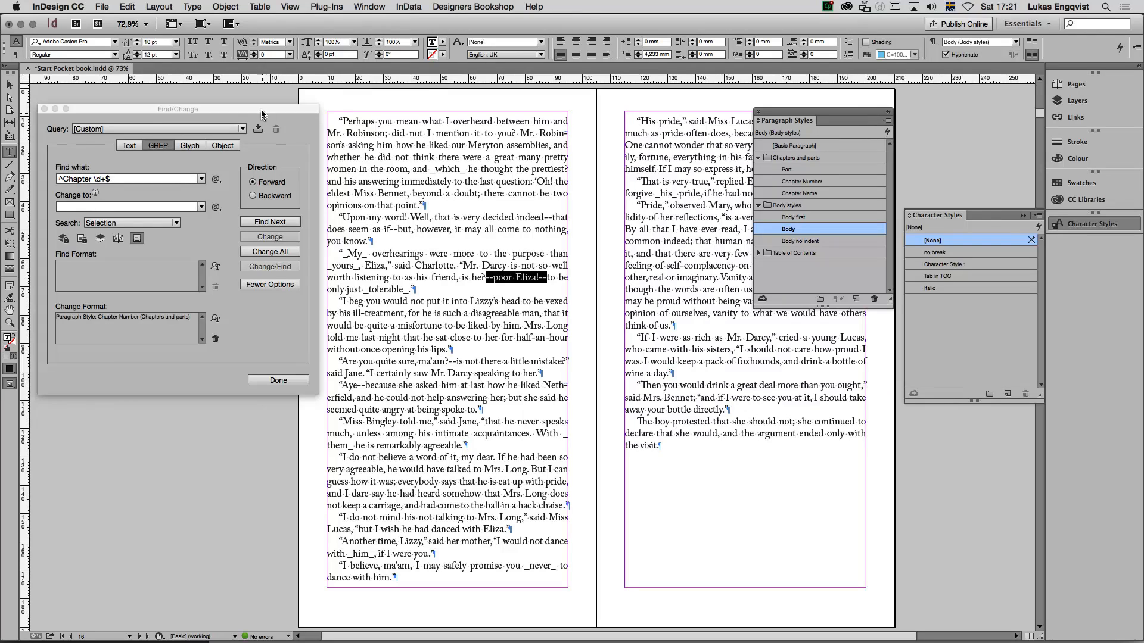
left_click_drag(263, 110, 322, 123)
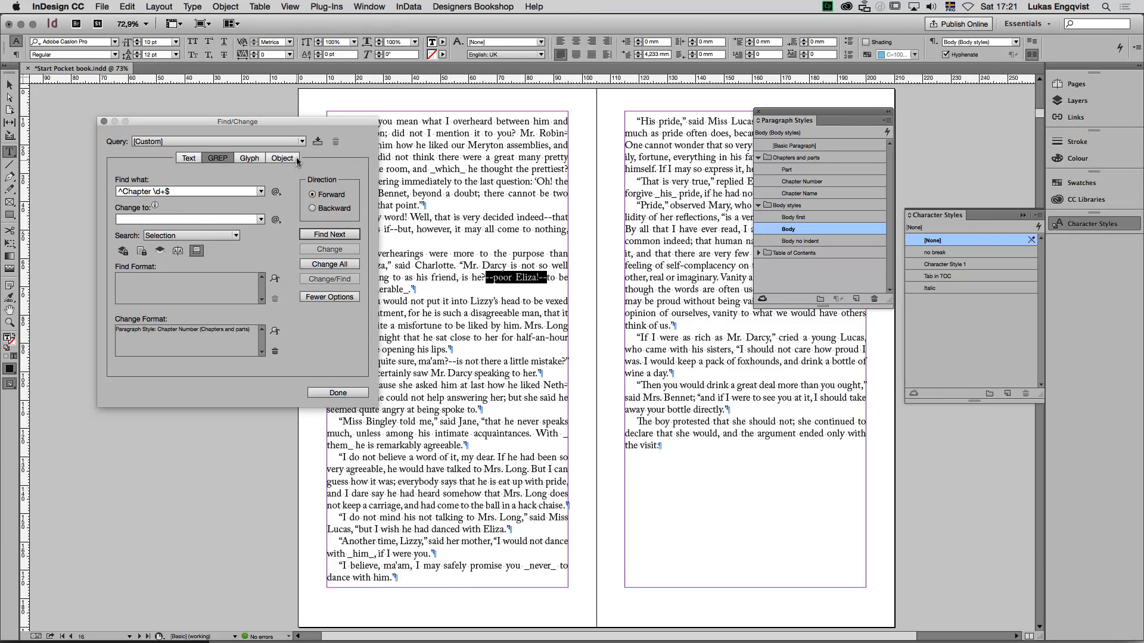
left_click(159, 142)
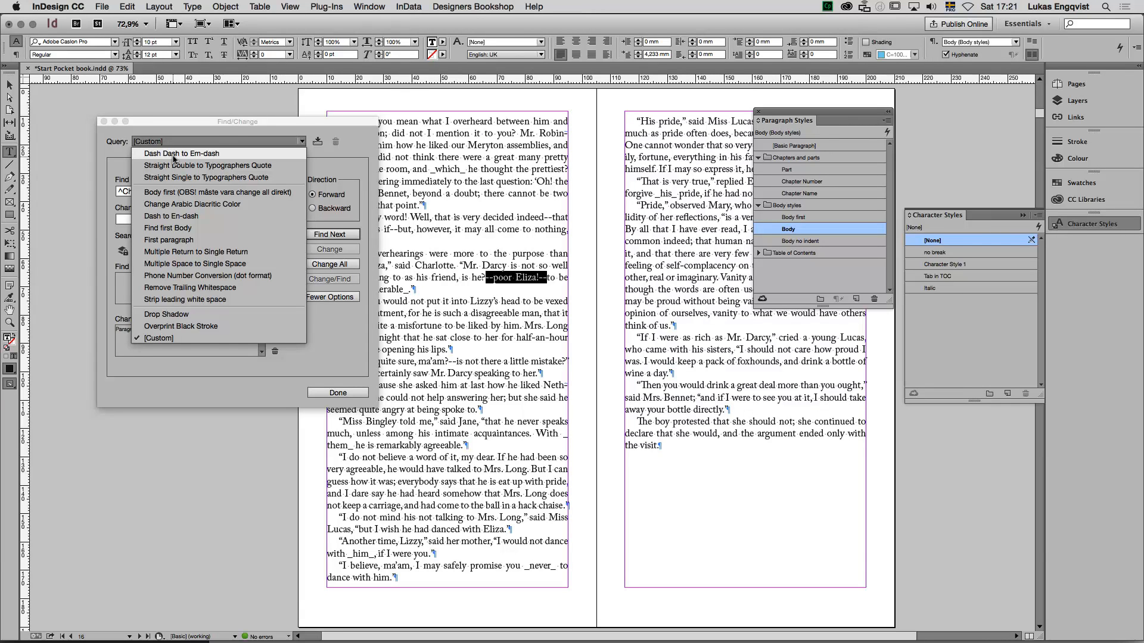
left_click(174, 155)
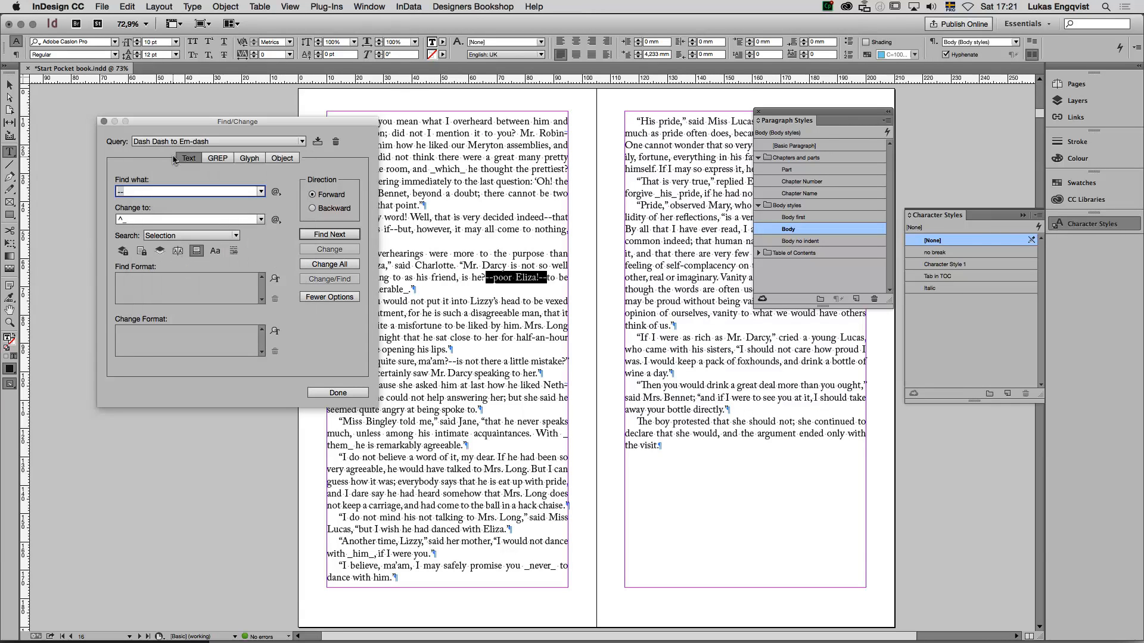
Replace the first double hyphen in the selection with an em dash, then replace all others within the selection
left_click(330, 235)
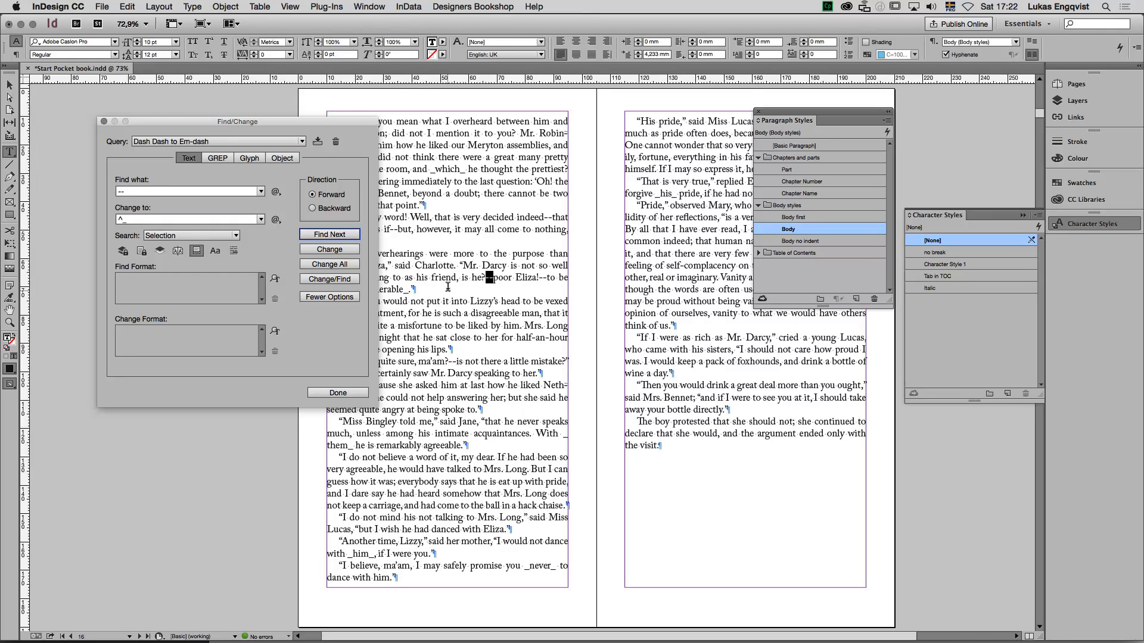
left_click(340, 251)
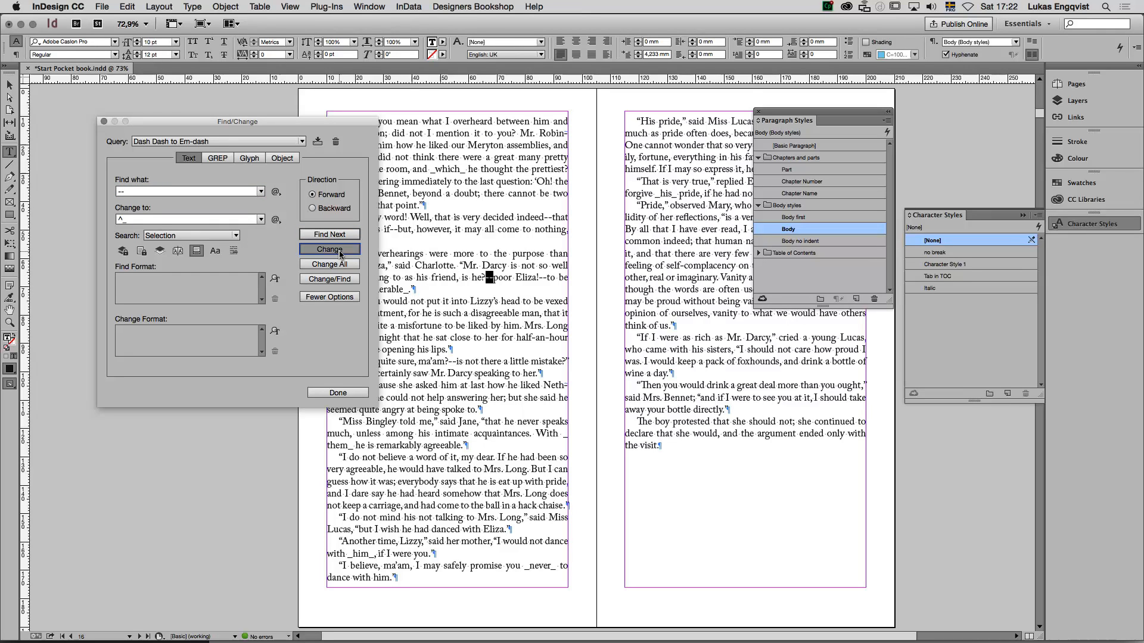
left_click(334, 266)
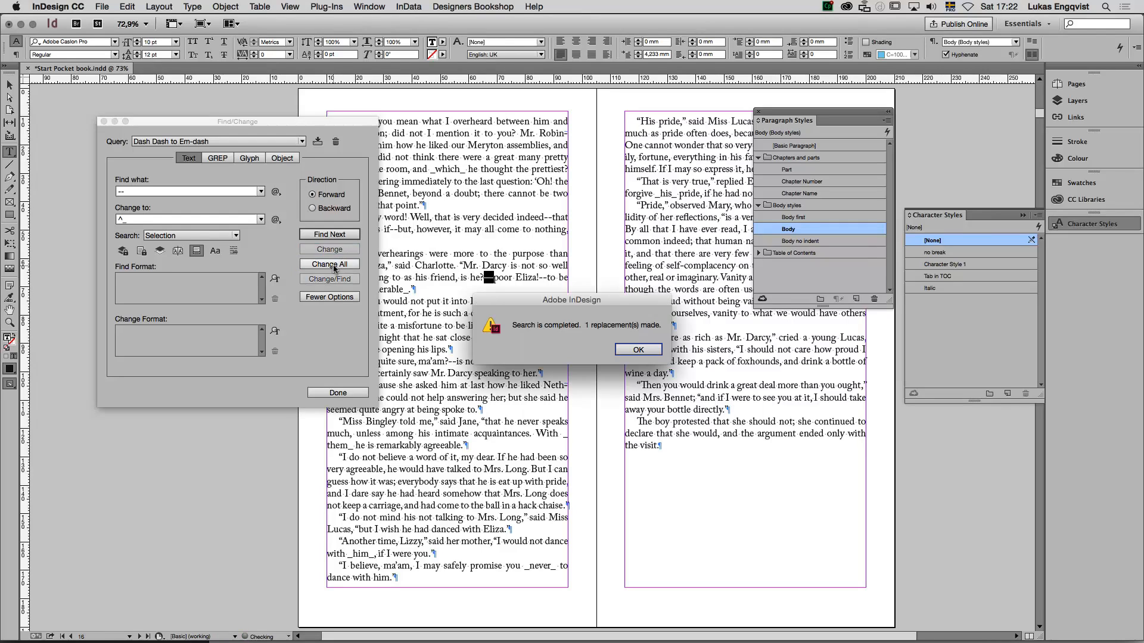
left_click(638, 349)
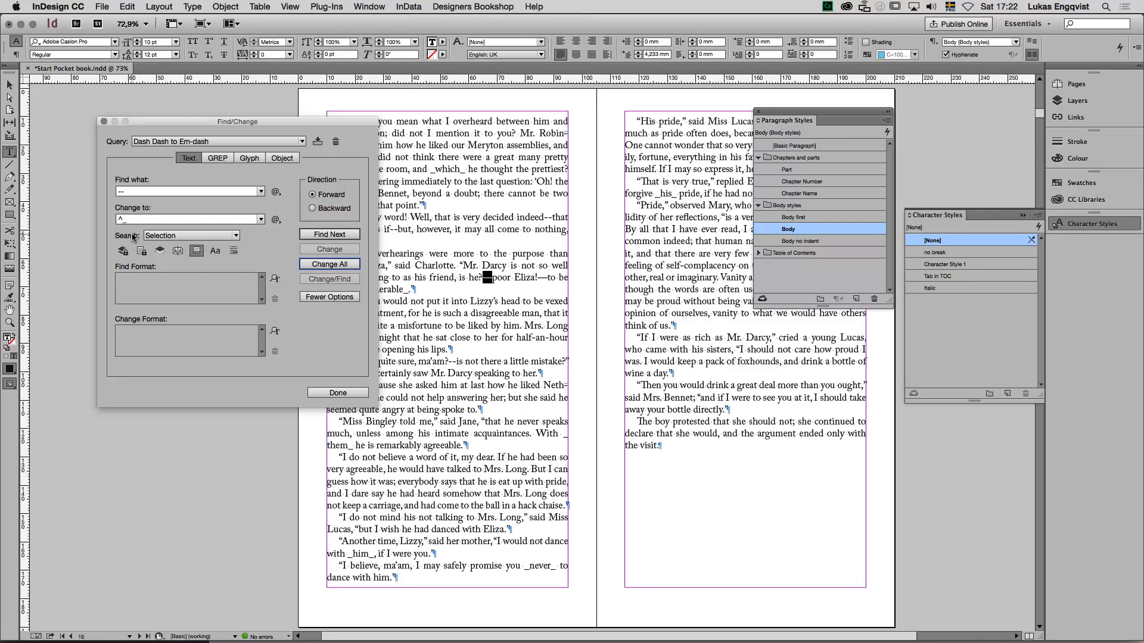
Set the search scope to Document and replace all double hyphens with em dashes
left_click(163, 236)
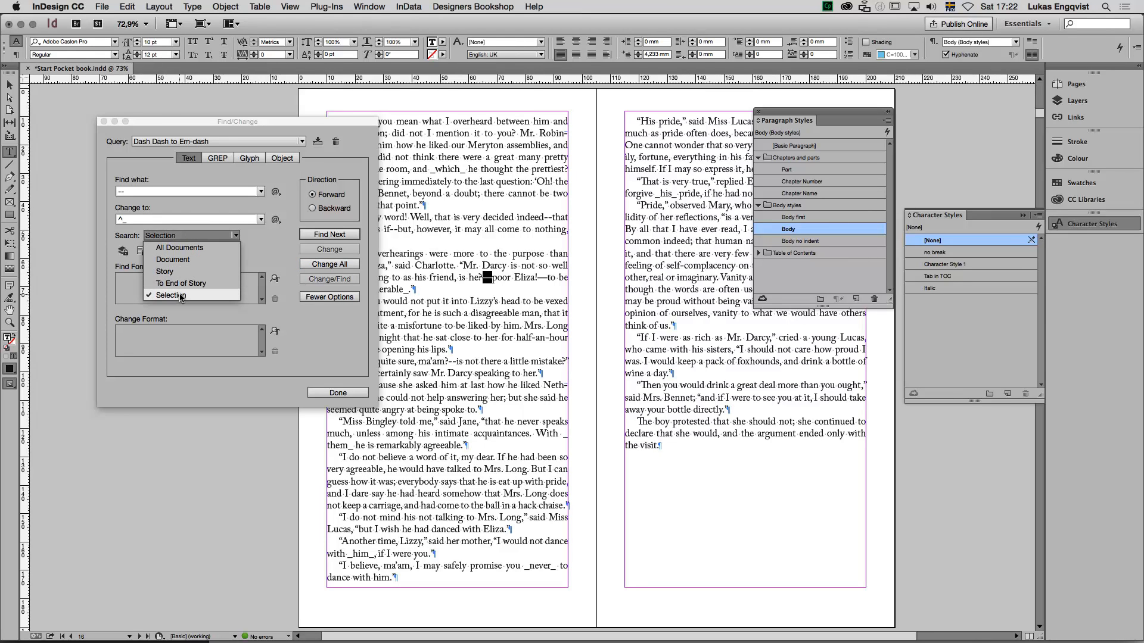
left_click(186, 263)
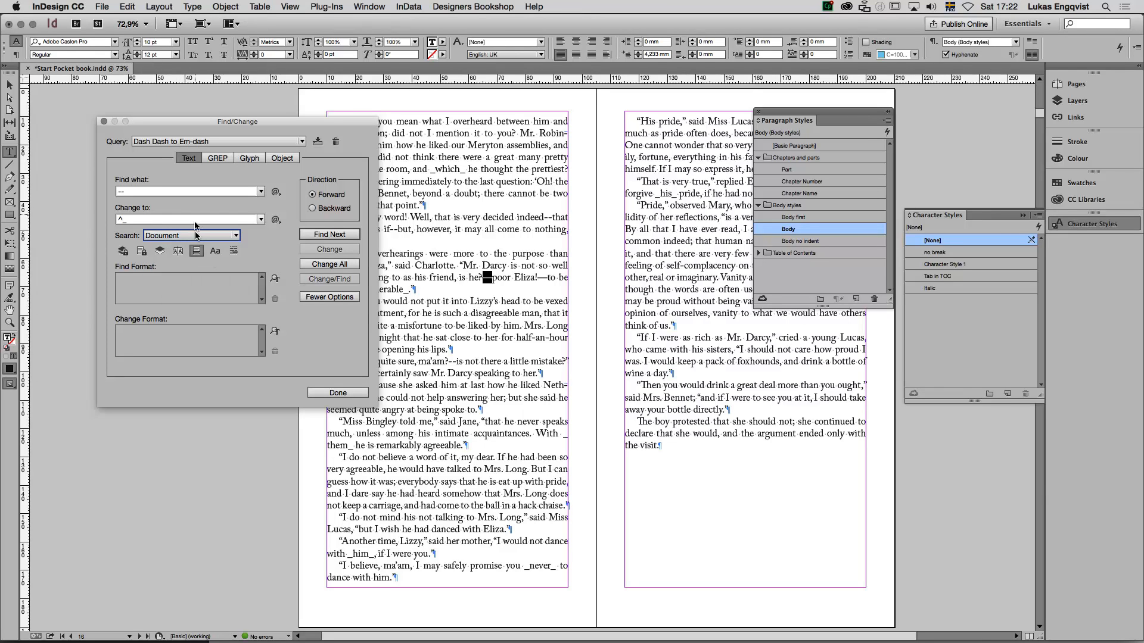
left_click(350, 265)
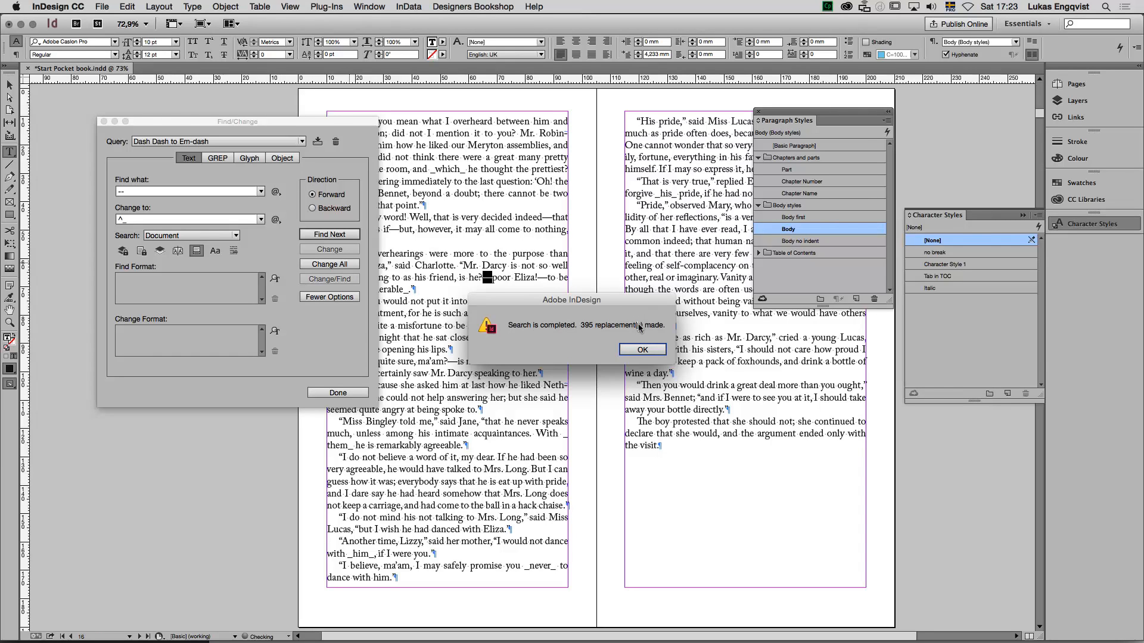
left_click(643, 349)
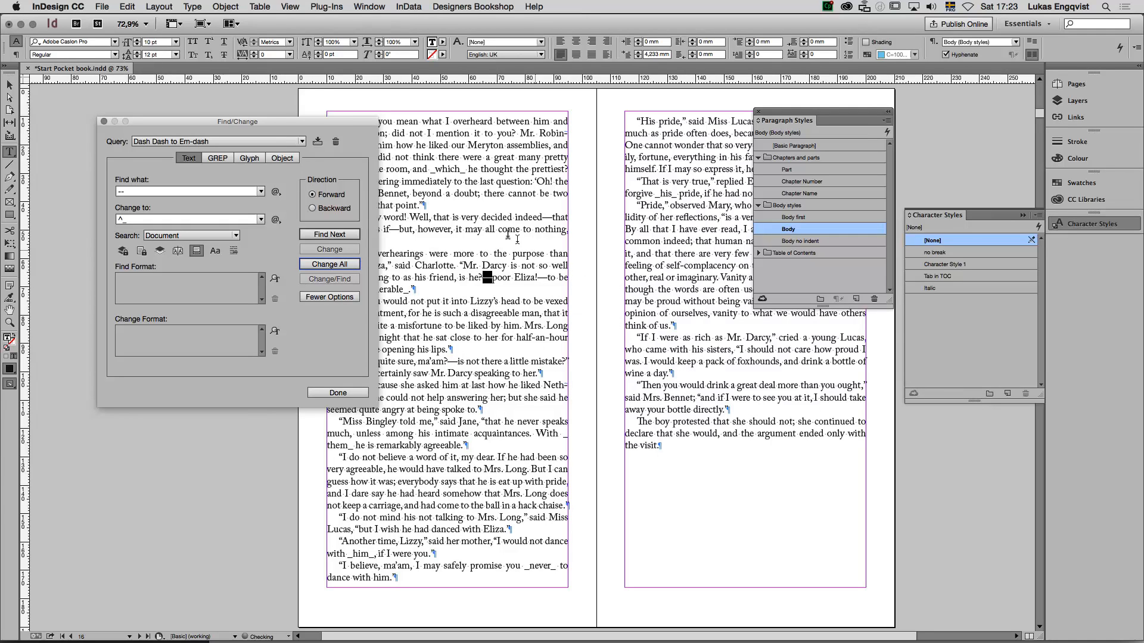
Examine the "_My_ overhearings" paragraph at 150% zoom, looking at the underscores that enclose the word My
left_click_drag(352, 124, 295, 114)
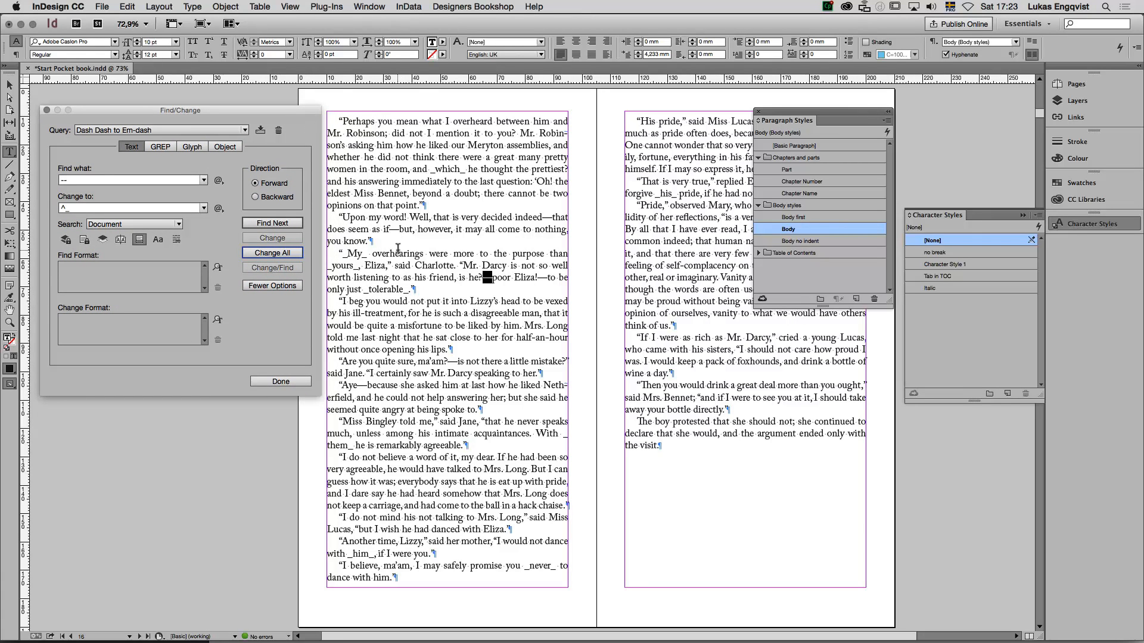
left_click(10, 322)
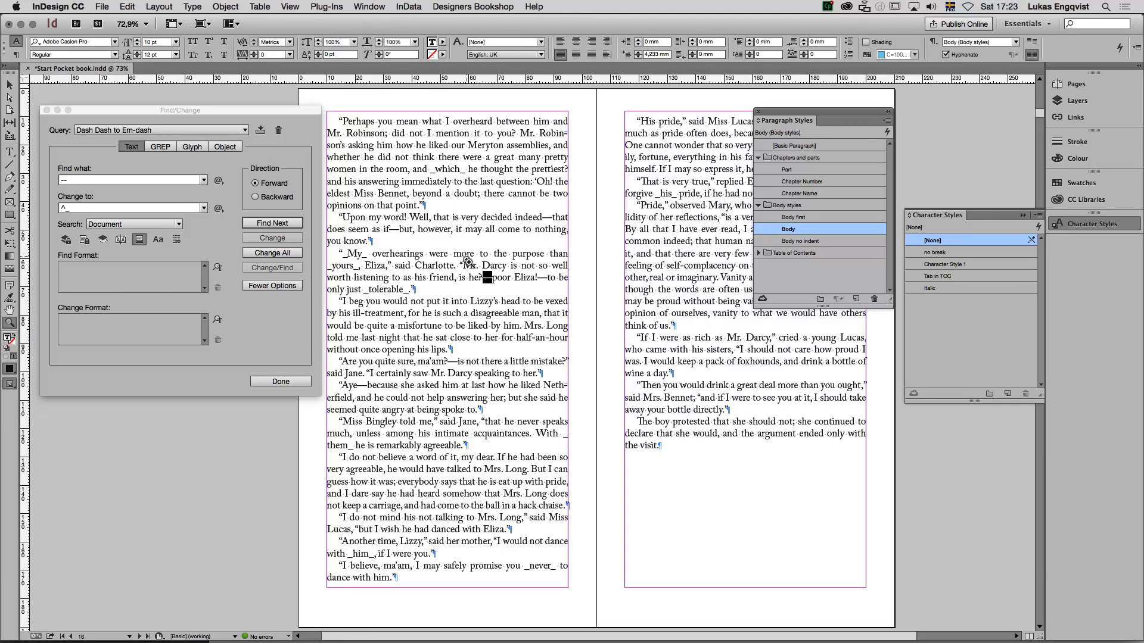
left_click_drag(580, 308, 319, 238)
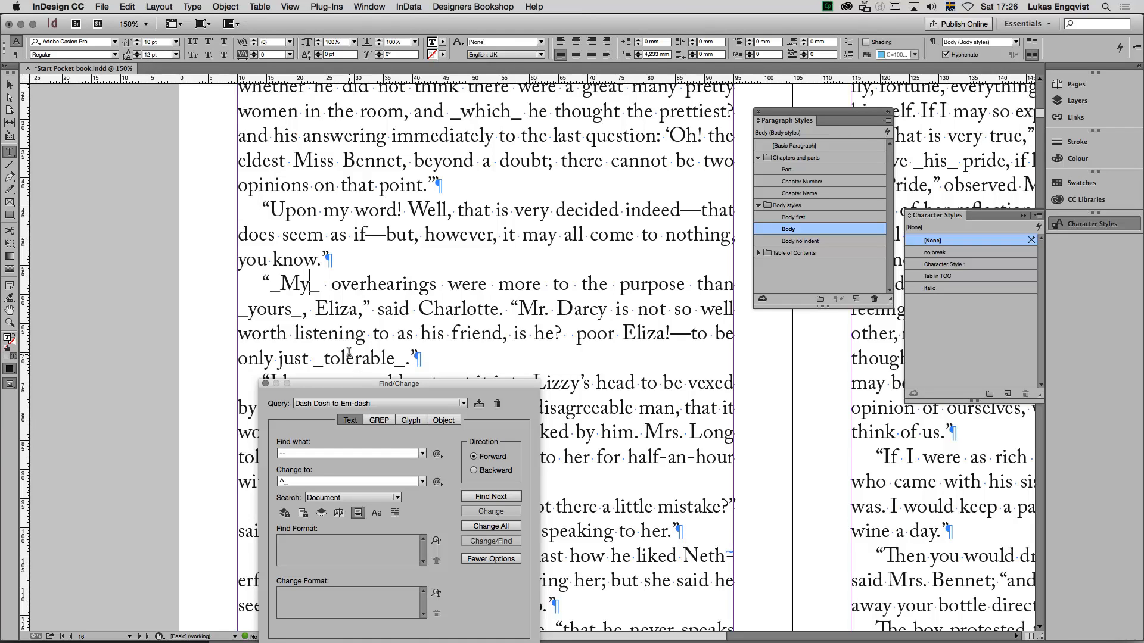
left_click(270, 284)
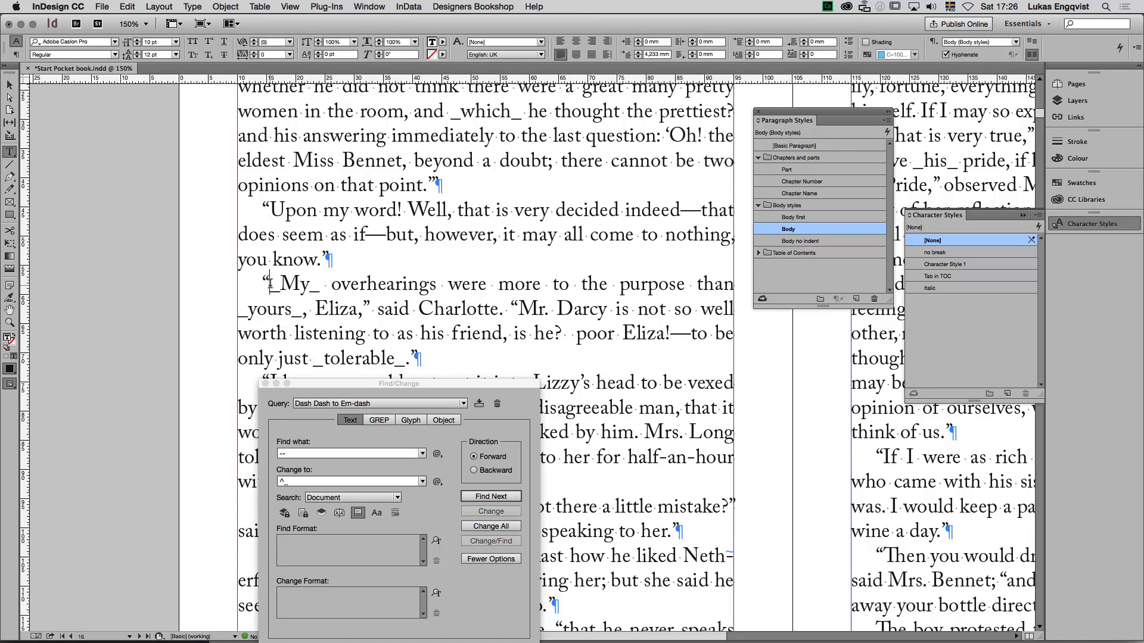
left_click_drag(270, 284, 277, 284)
left_click(309, 286)
key("shift+Right")
left_click_drag(270, 284, 280, 287)
Enclose each part of _My_ in parentheses so it reads (_)(My)(_), and copy the resulting text
left_click(286, 283)
type("(_")
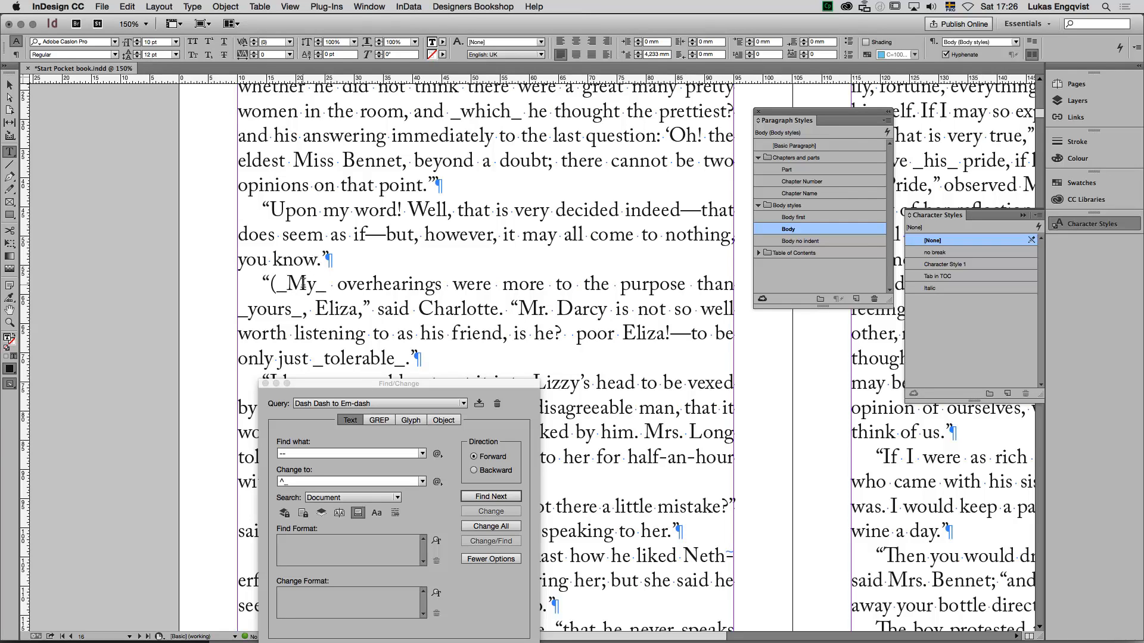
type(")")
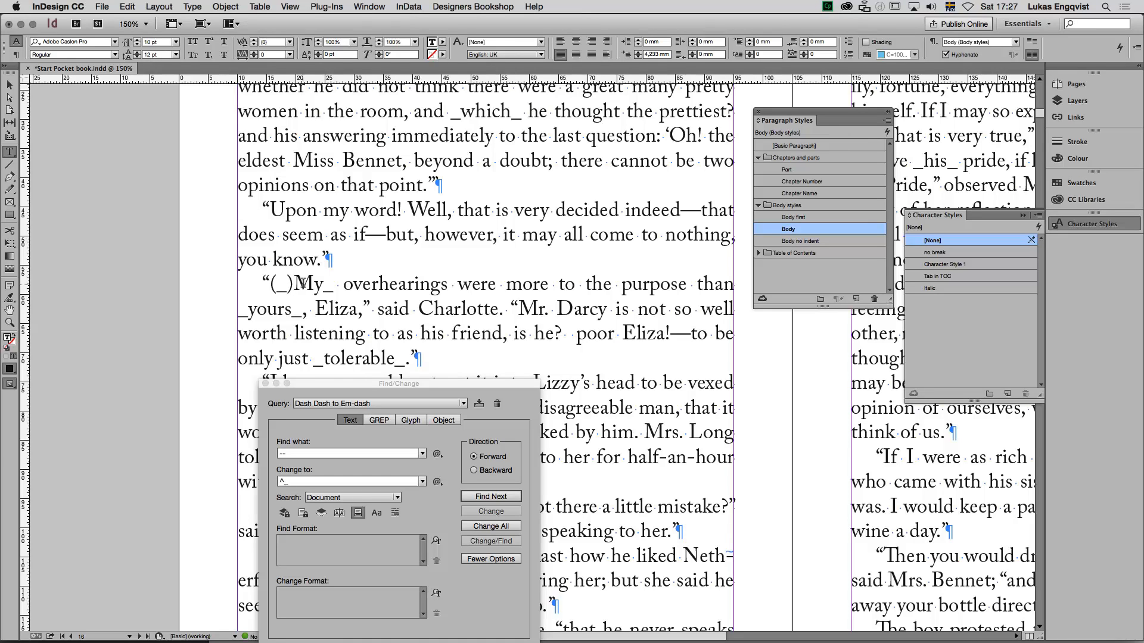
type("(_")
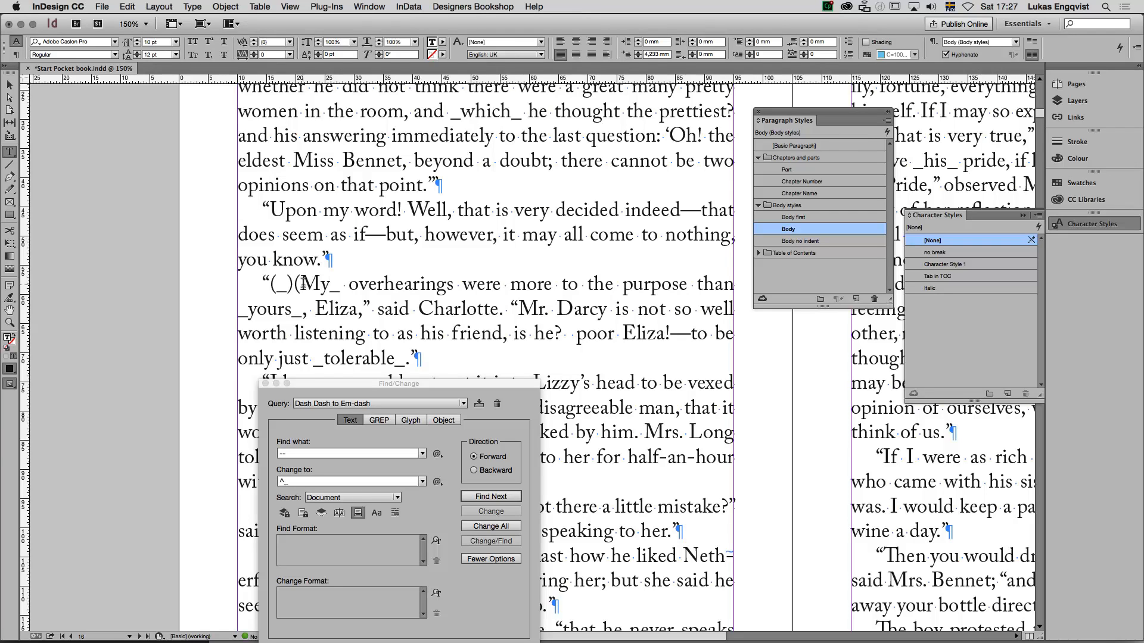
type(")")
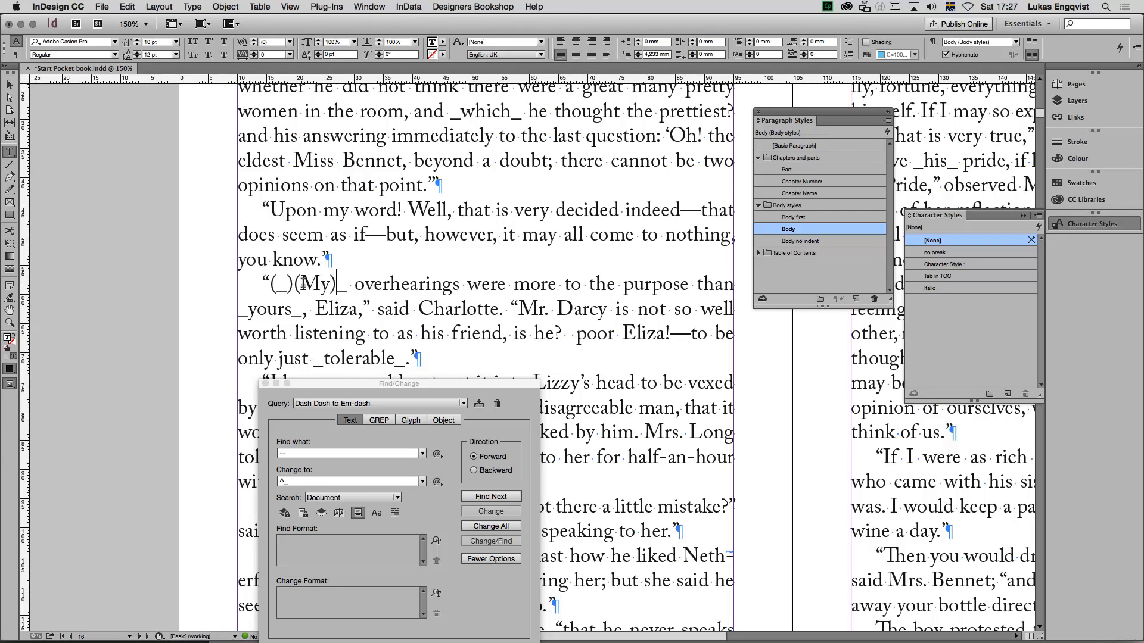
type("(My")
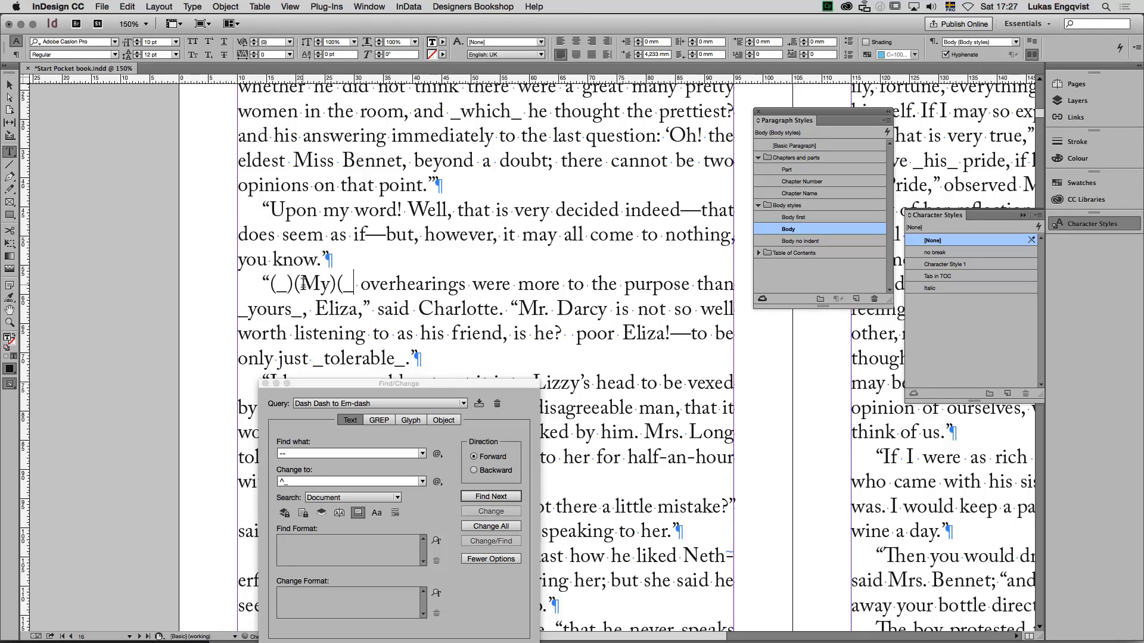
type(")")
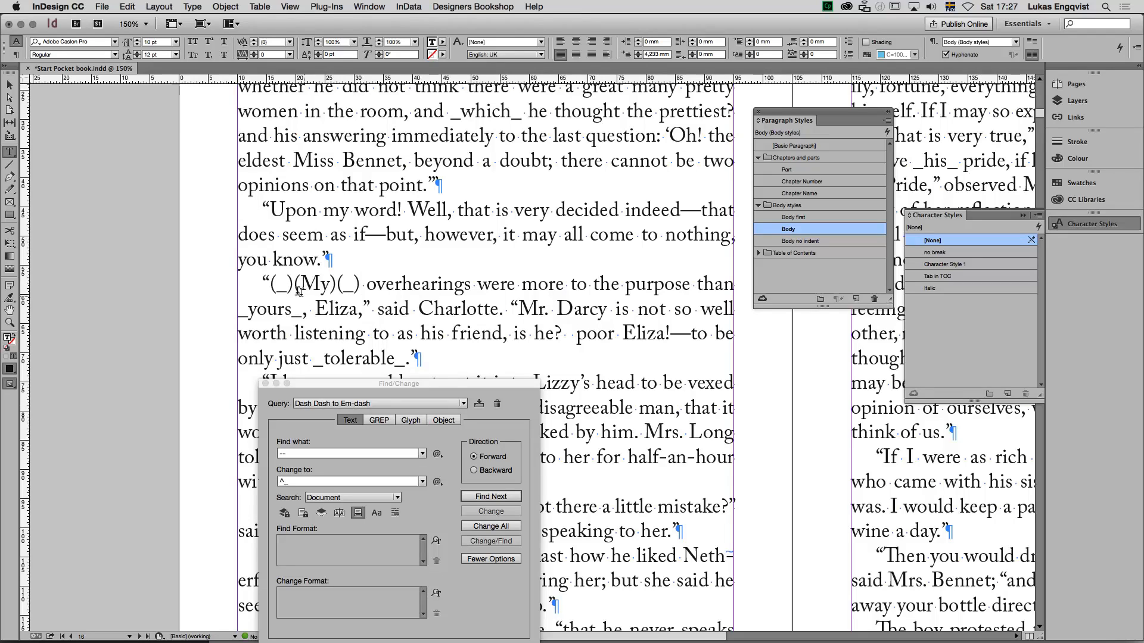
left_click_drag(269, 284, 359, 284)
key("super+c")
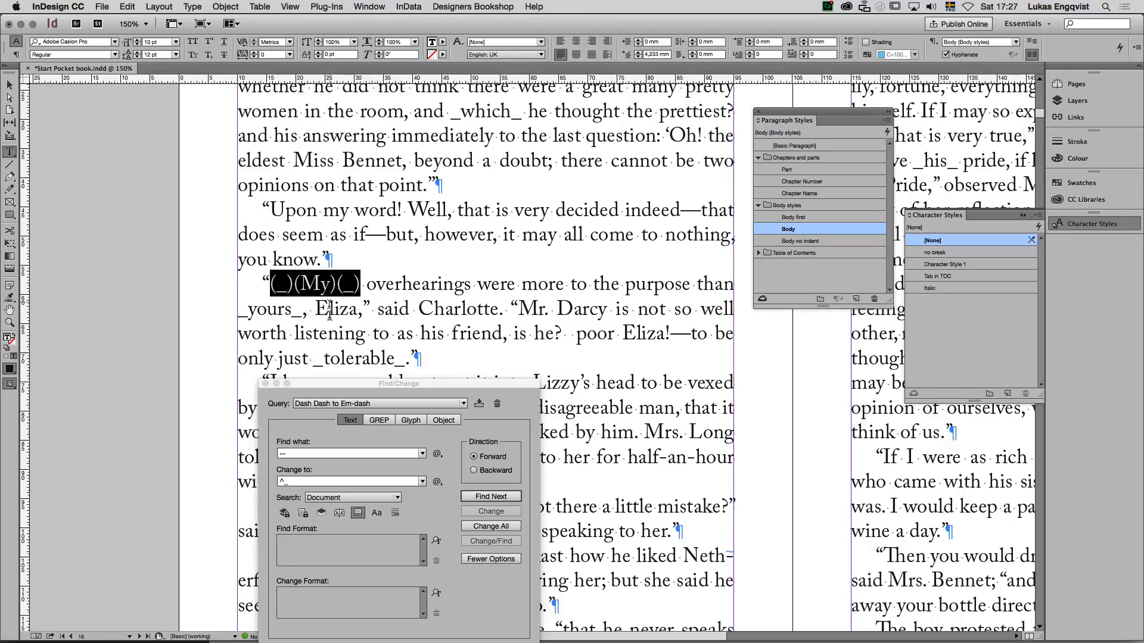
Switch to a GREP search, paste (_)(My)(_) as the search expression, and look for a match within the selection
left_click(379, 421)
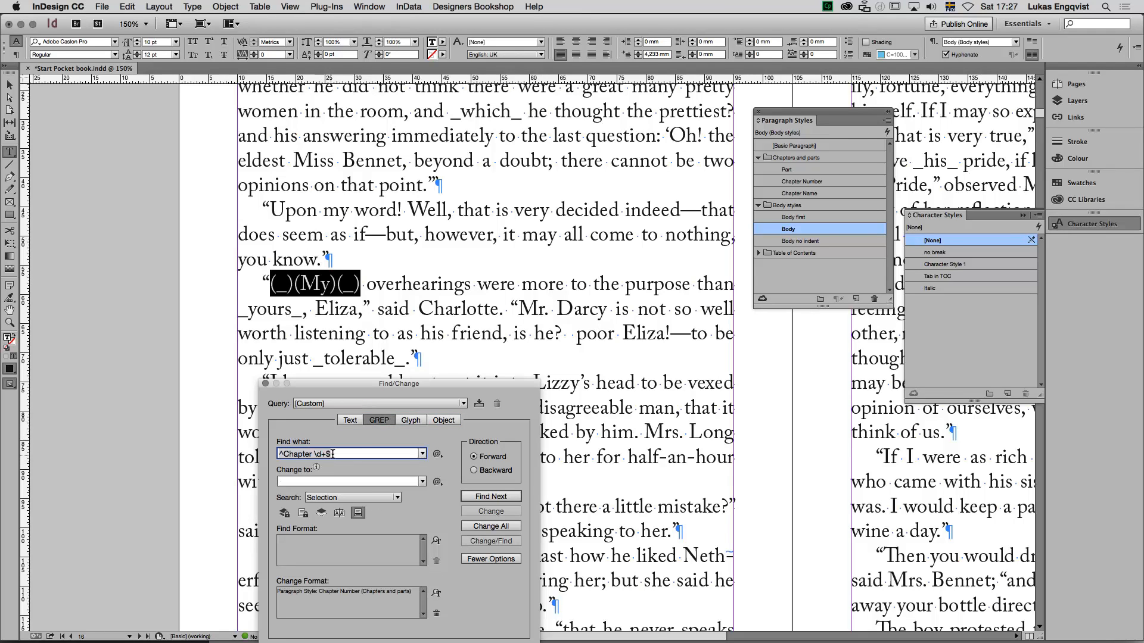
key("super+v")
left_click_drag(332, 385, 358, 349)
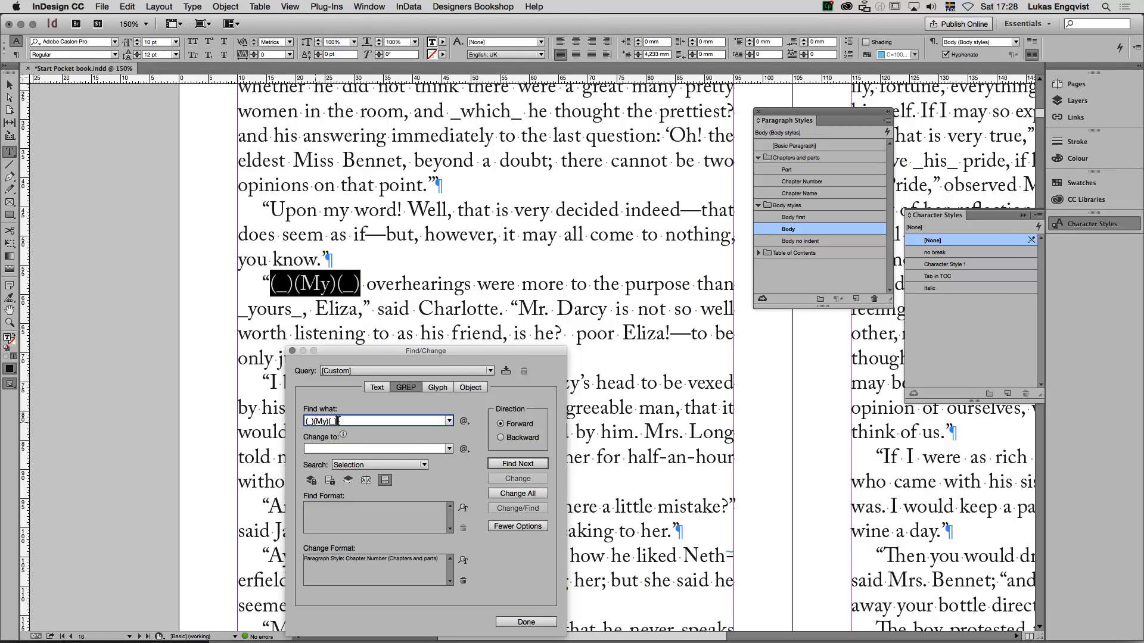
left_click(522, 465)
left_click(518, 465)
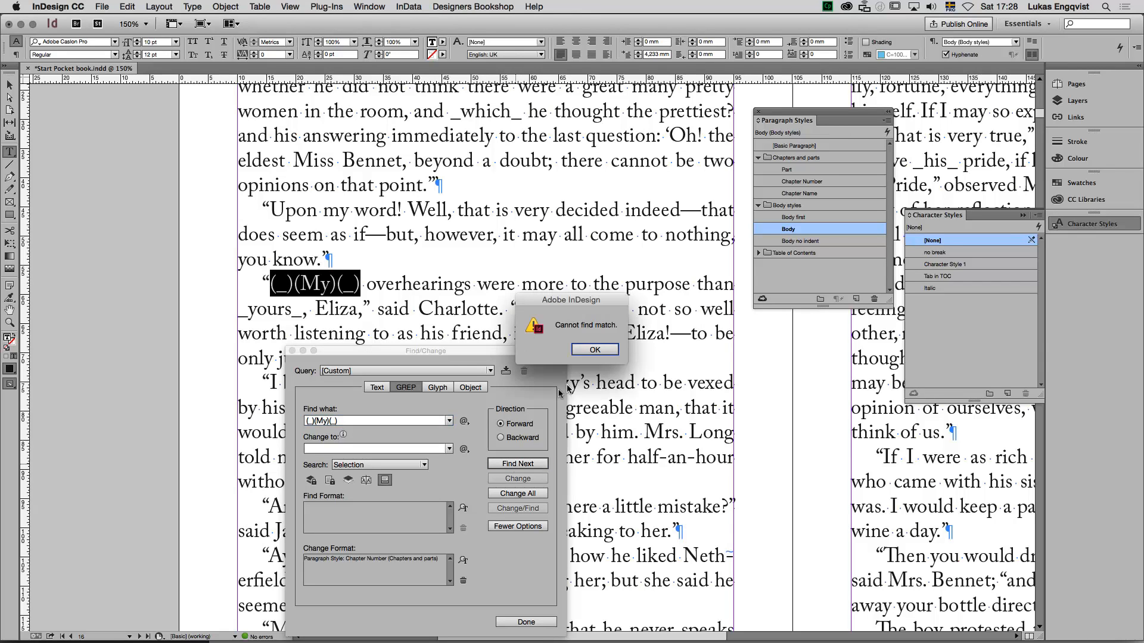
left_click(595, 351)
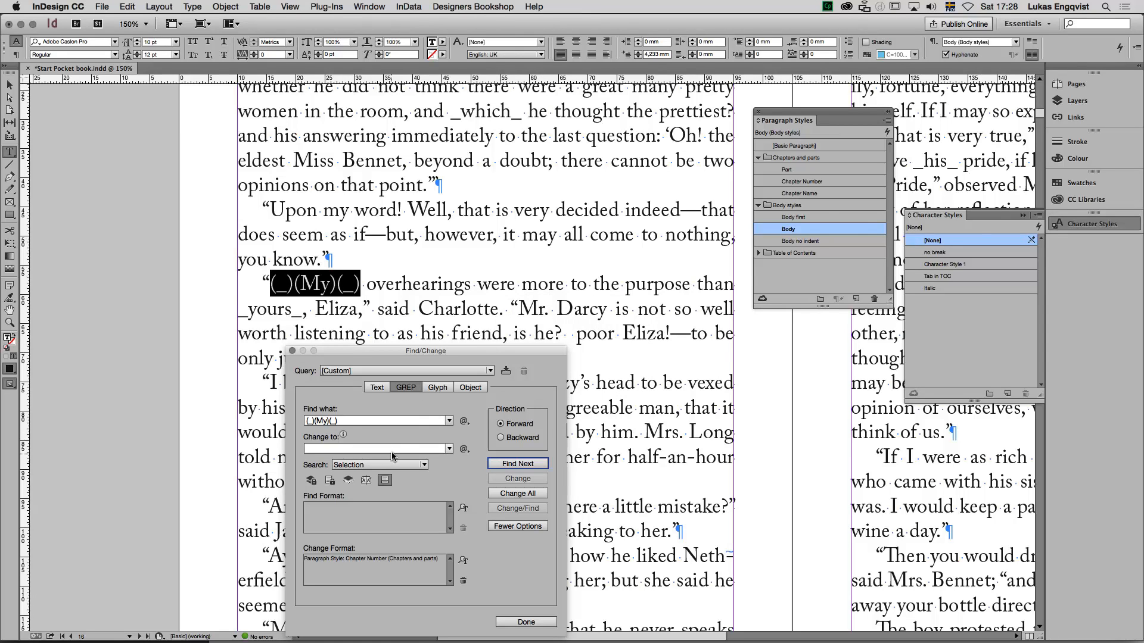
Set the search scope to Document and find the next match of (_)(My)(_)
left_click(342, 420)
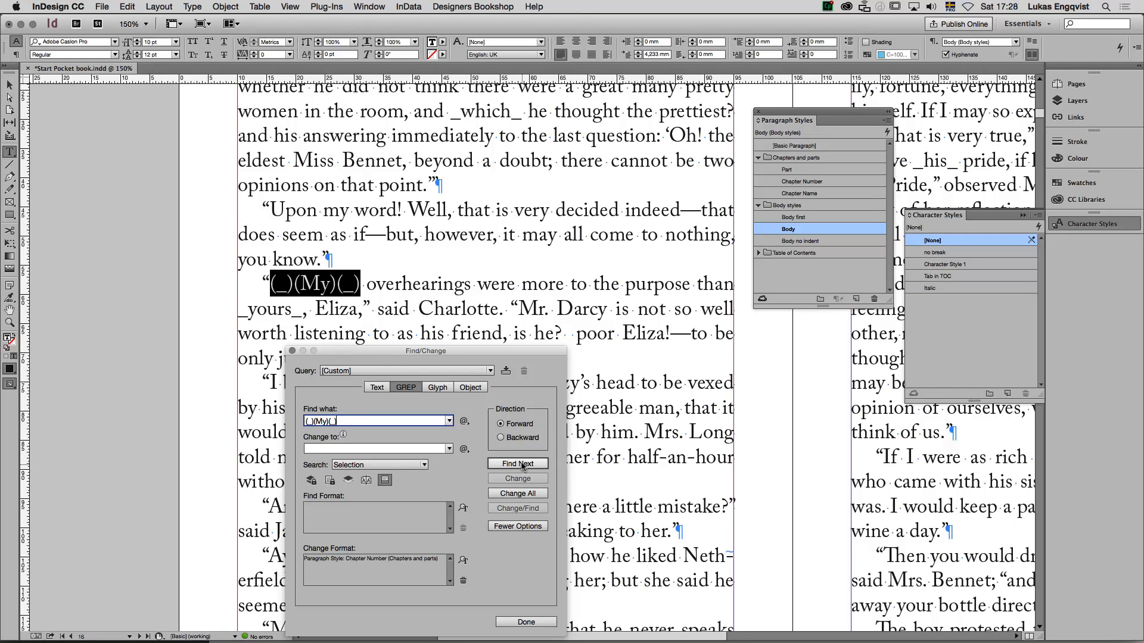
left_click(399, 464)
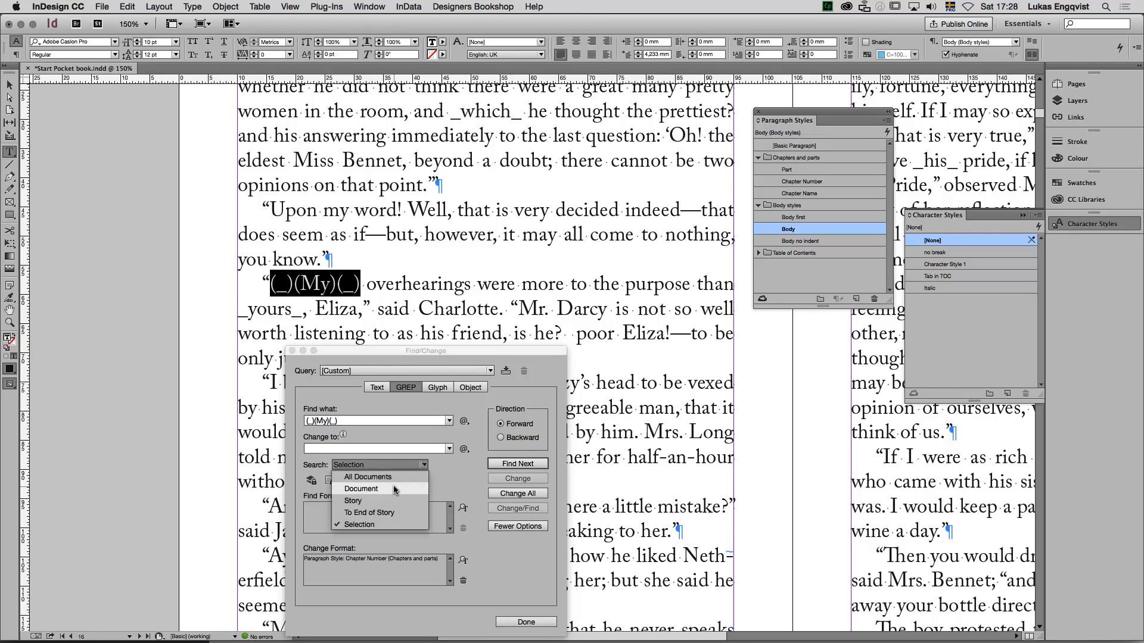
left_click(362, 488)
left_click(514, 463)
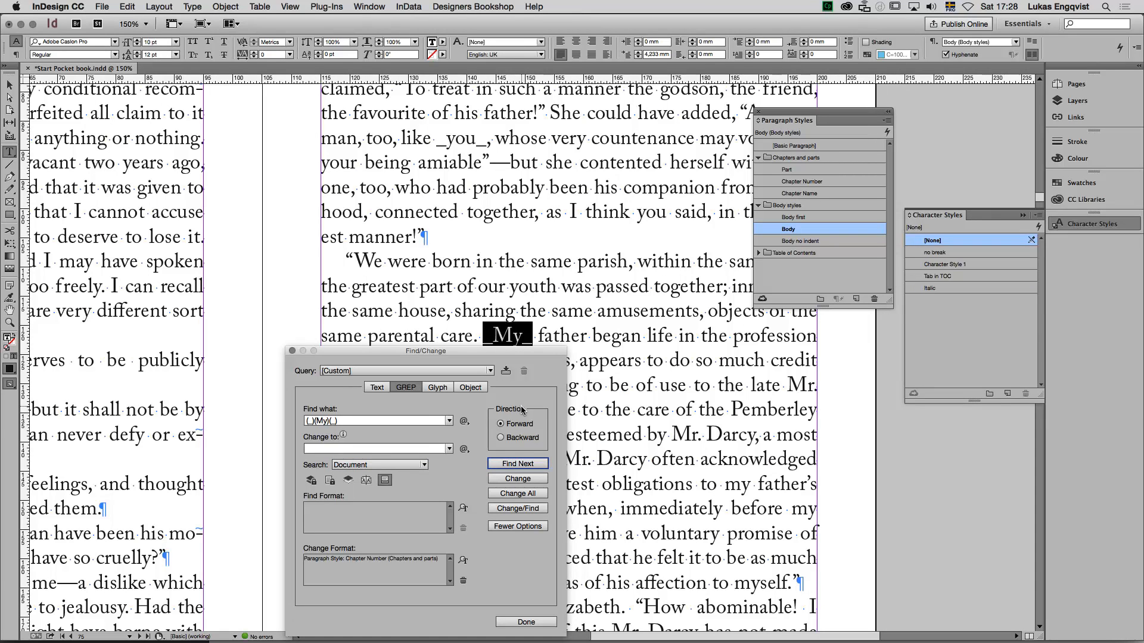
Close Find/Change and remove the added parentheses in the "overhearings" paragraph so the word reads _My_ again
left_click(528, 623)
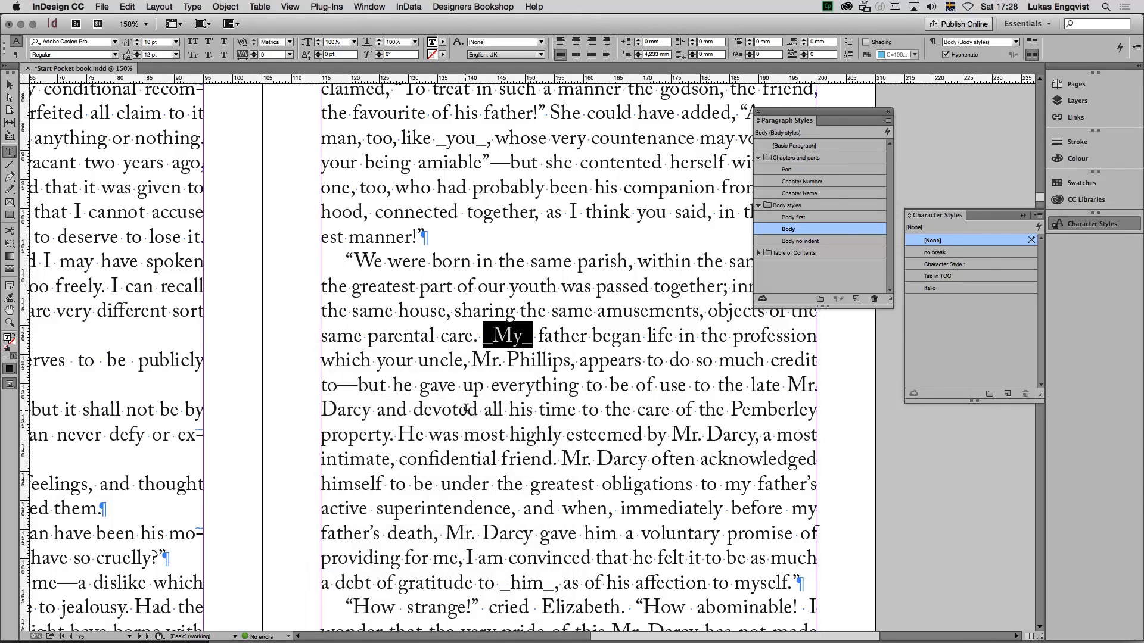
key("super+z")
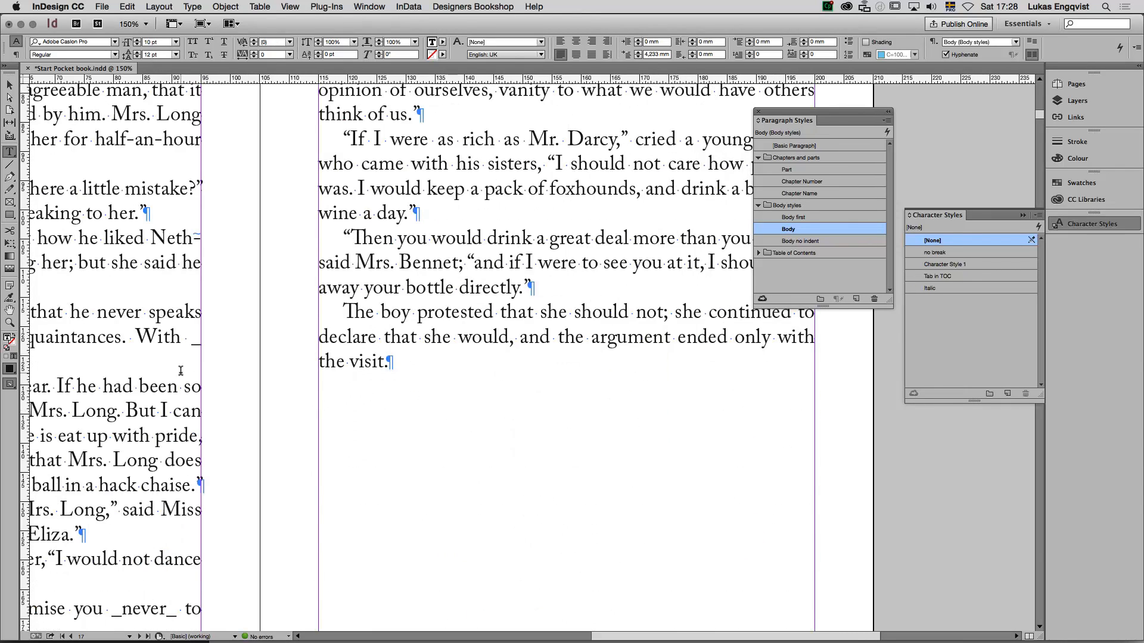
scroll(181, 372, "left", 10)
scroll(194, 379, "right", 10)
scroll(193, 379, "up", 1)
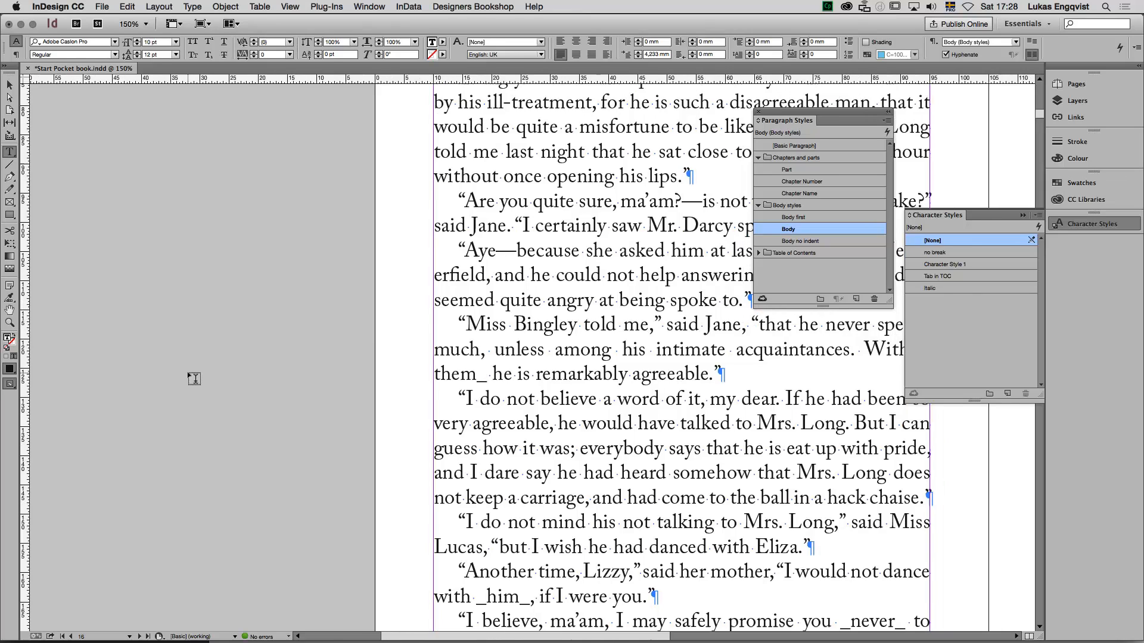
scroll(194, 379, "up", 10)
scroll(194, 379, "down", 3)
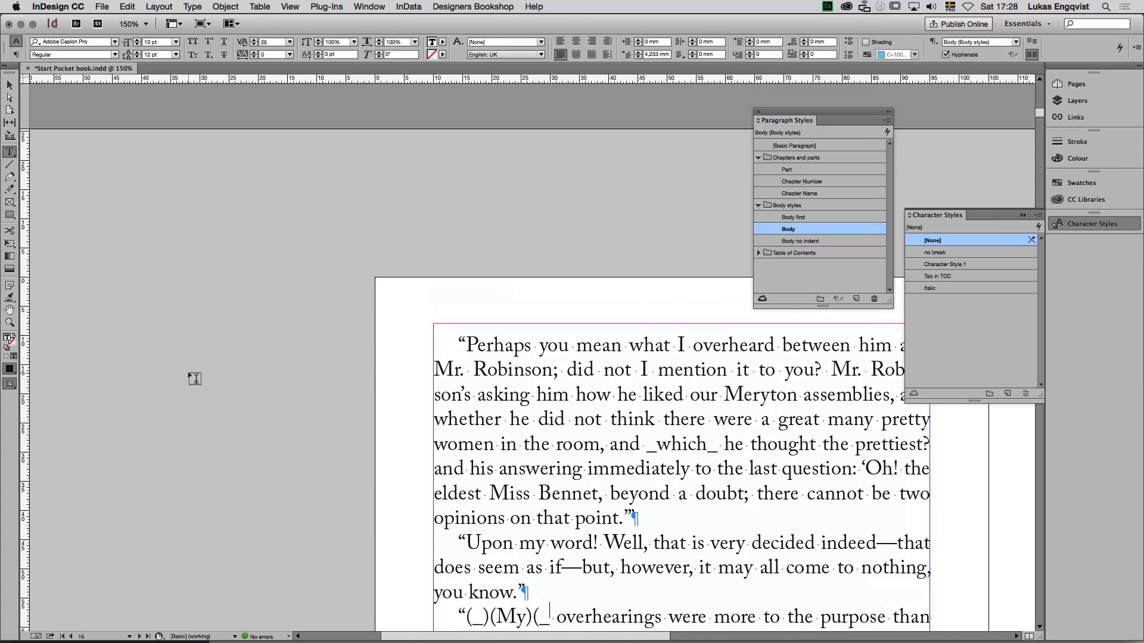
left_click_drag(544, 475, 480, 476)
key("BackSpace")
key("BackSpace")
key("BackSpace")
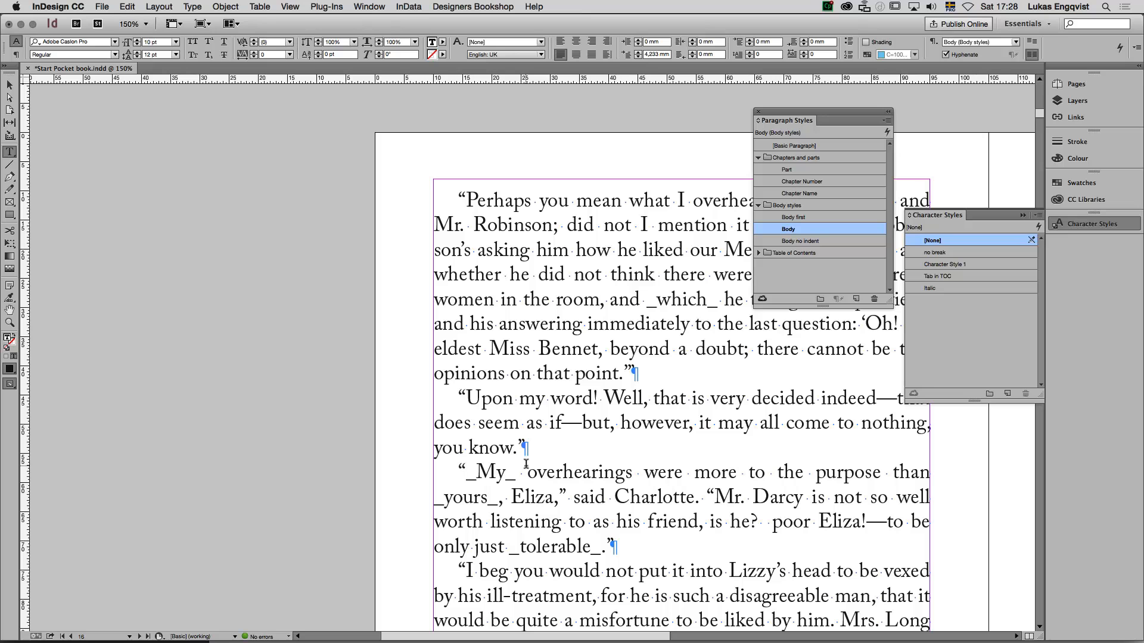
Reopen Find/Change, move it clear of the "overhearings" paragraph, and find the _My_ there
scroll(559, 458, "down", 1)
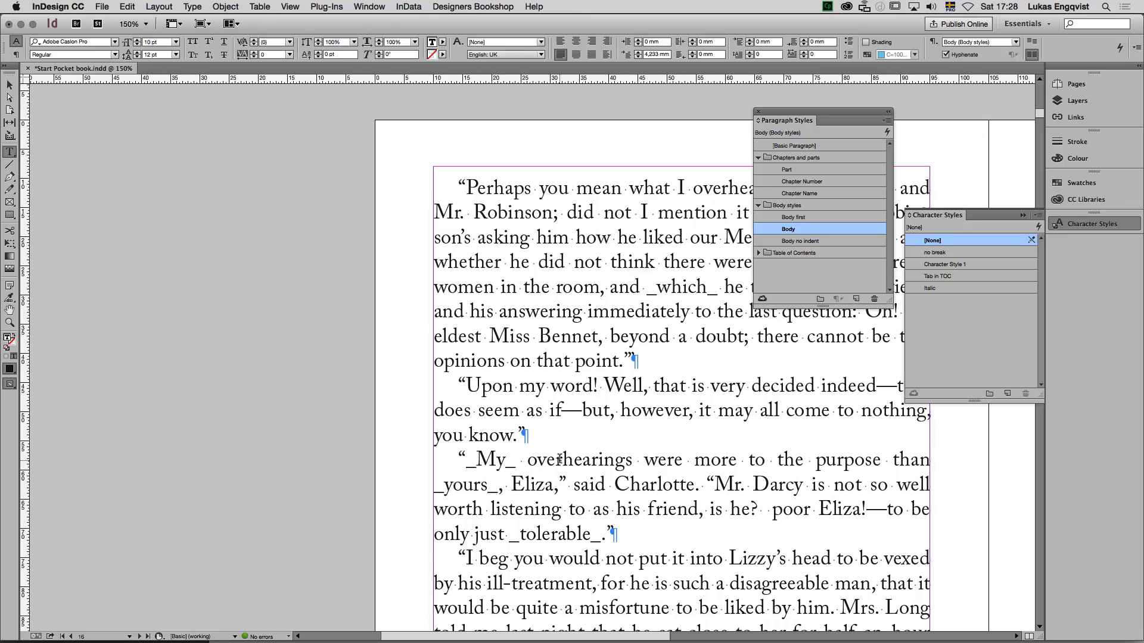
scroll(559, 459, "down", 5)
scroll(560, 459, "right", 5)
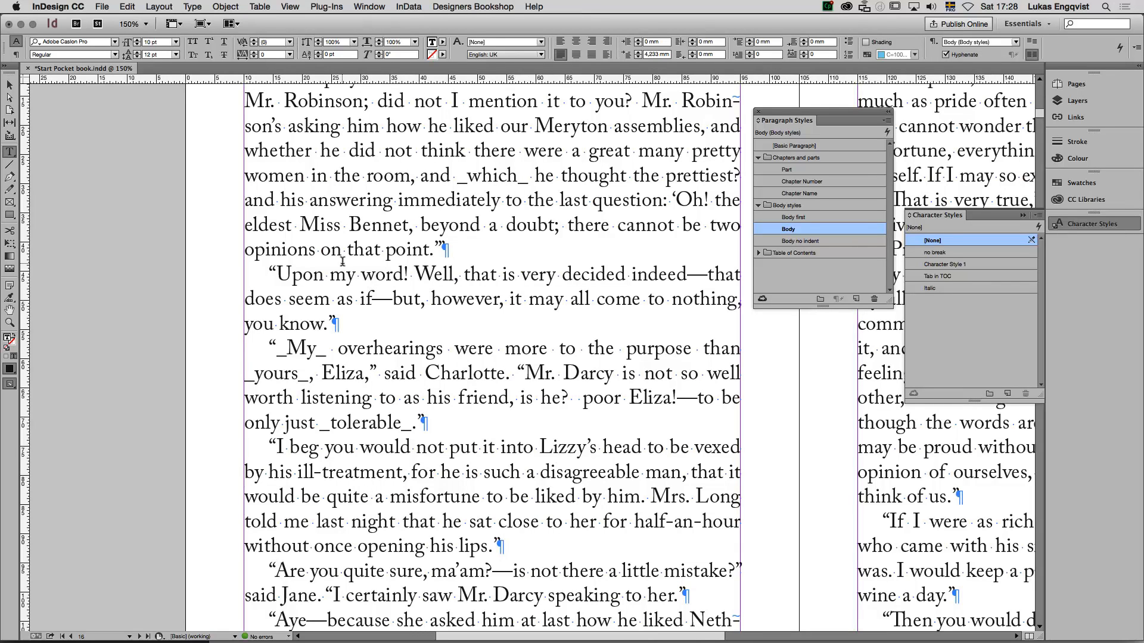
key("super+f")
left_click_drag(354, 356, 207, 67)
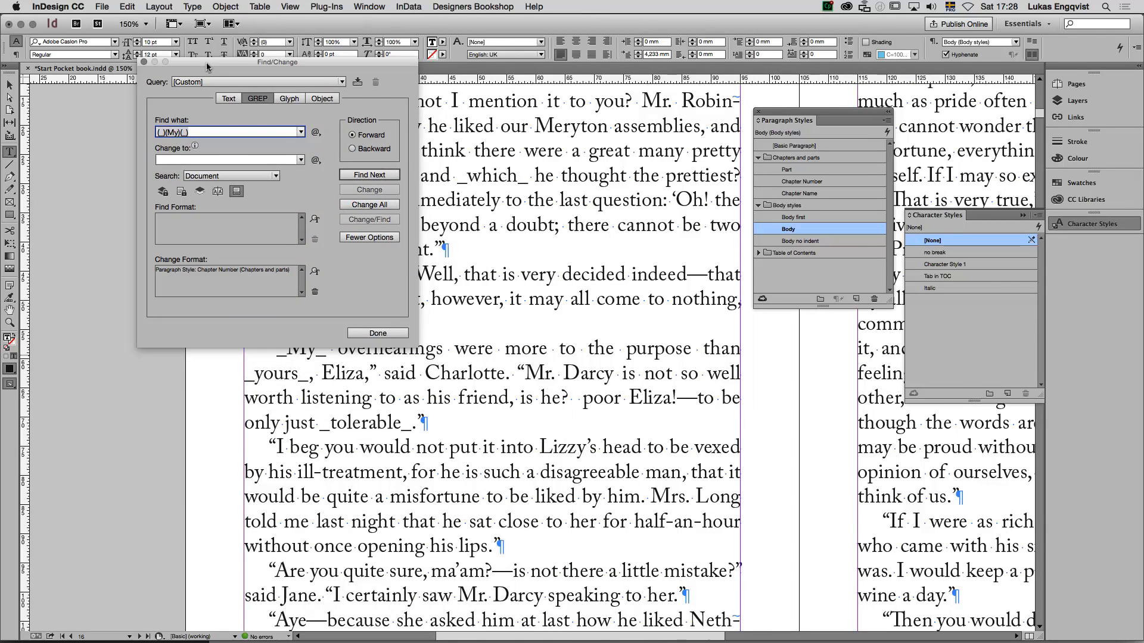
left_click(380, 175)
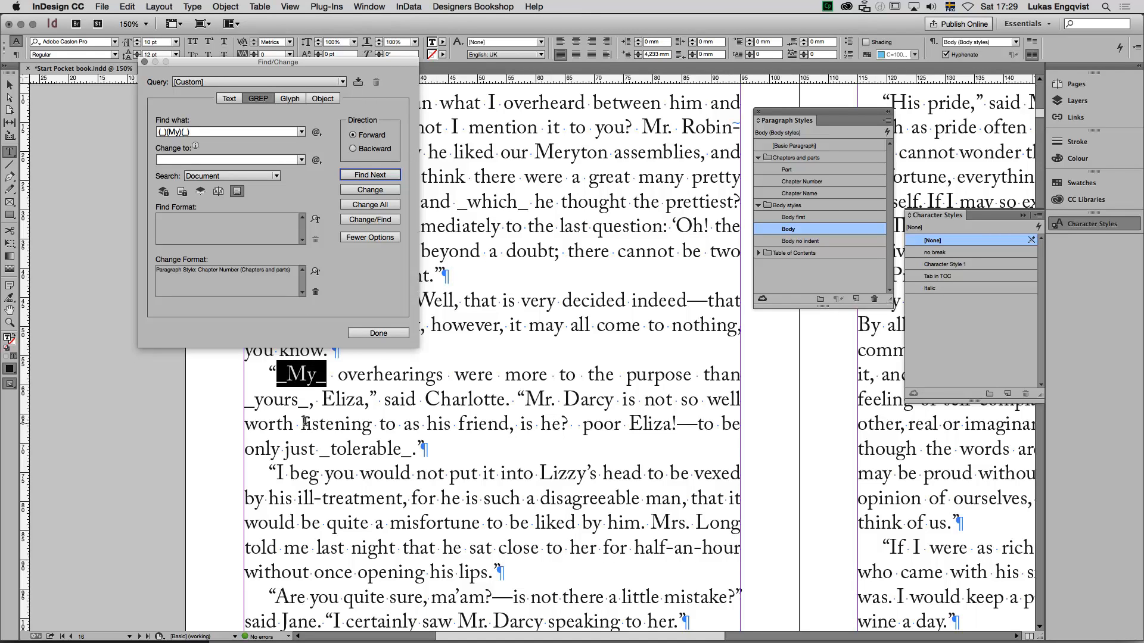
Replace the paragraph style in the change format with the Italic character style and apply it to the found _My_
left_click(315, 291)
left_click(234, 276)
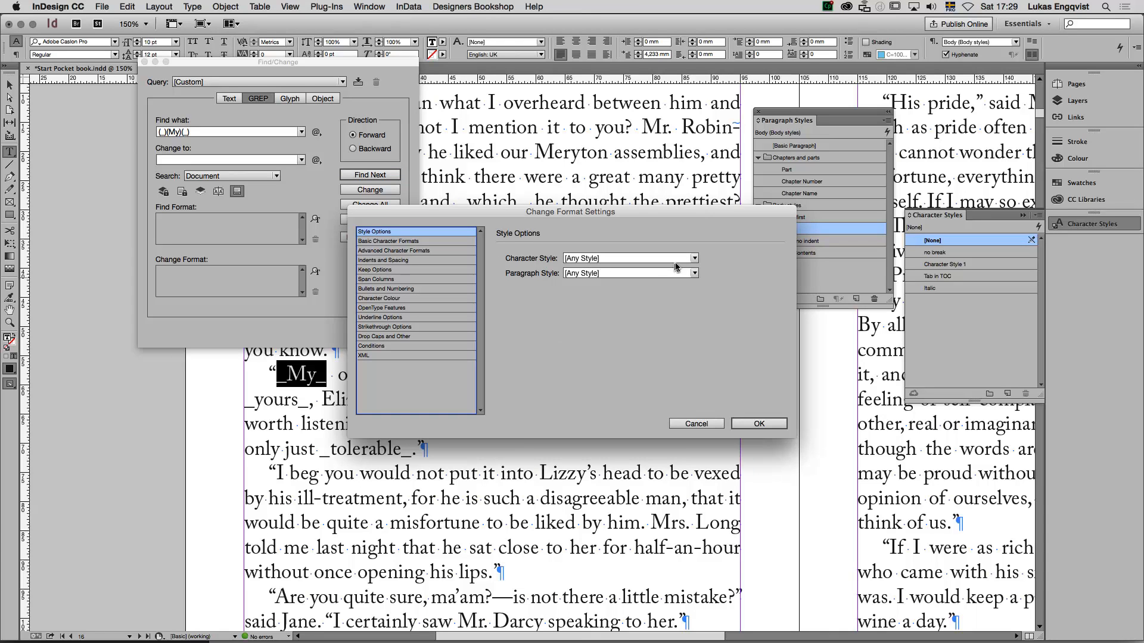
left_click(695, 259)
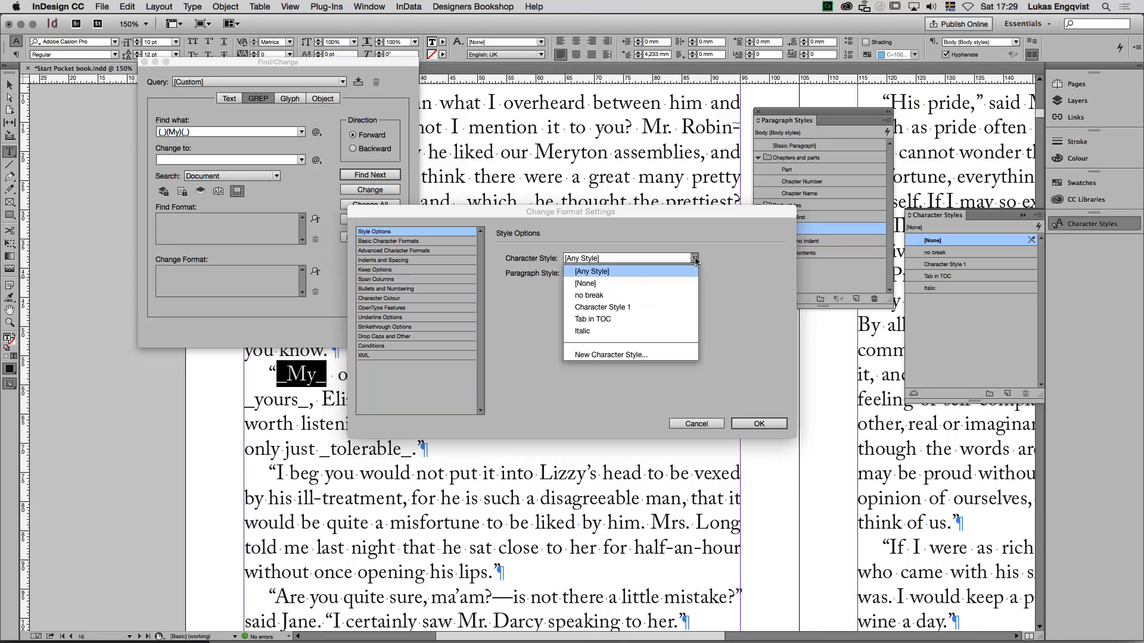
left_click(641, 331)
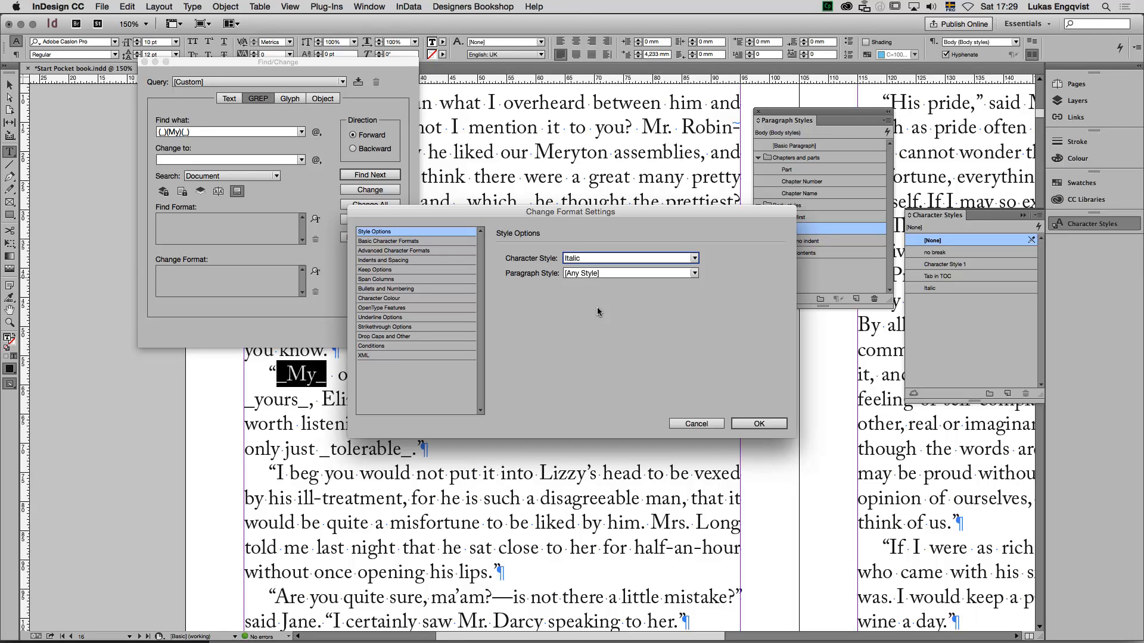
left_click(775, 425)
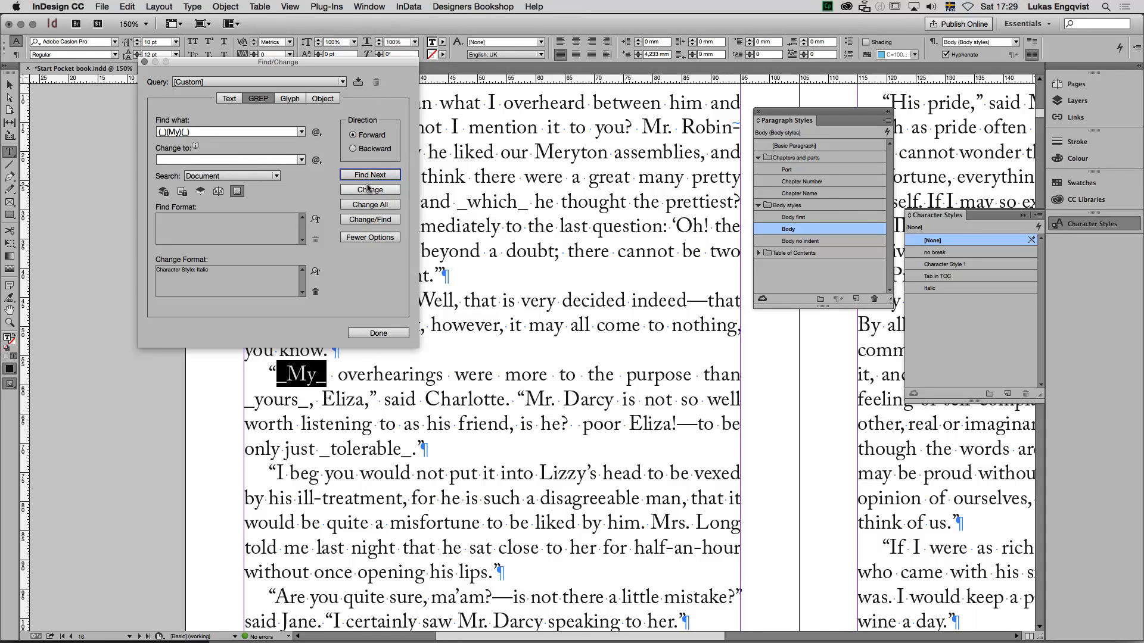
left_click(369, 190)
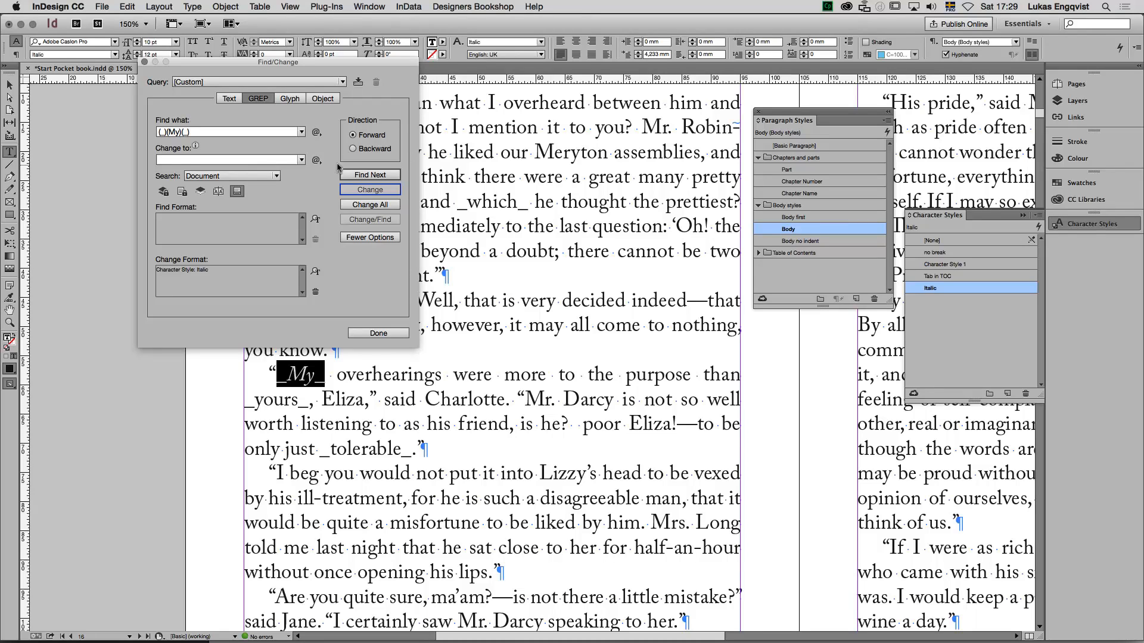
Set the replacement text to Found 2 ($2) so only the word between the underscores is kept
left_click(316, 161)
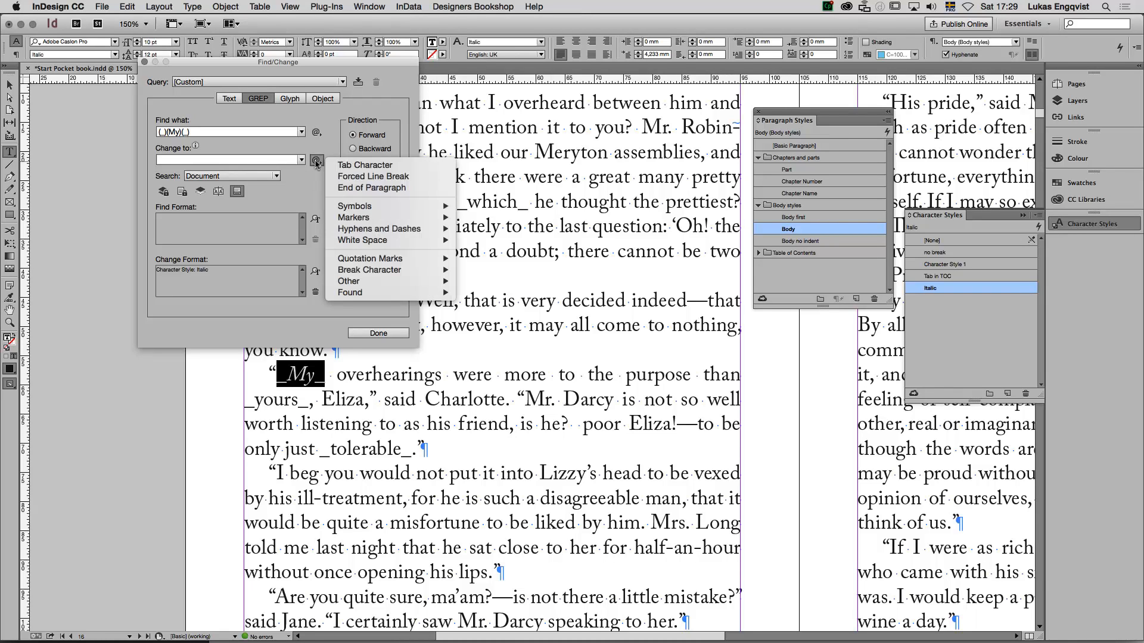
mouse_move(356, 292)
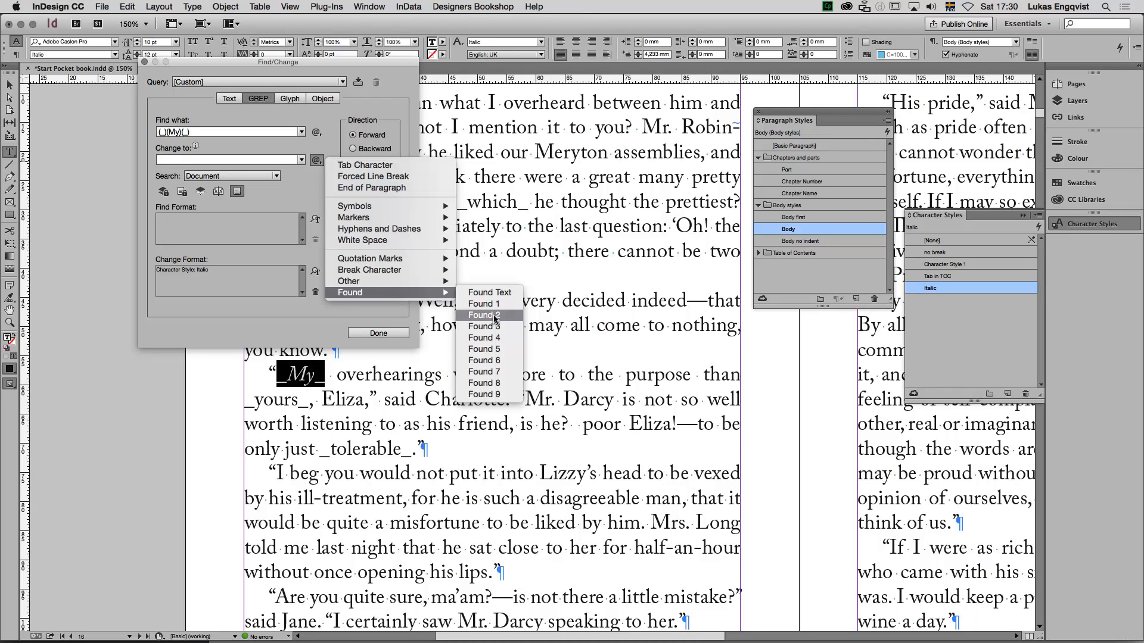
left_click(494, 316)
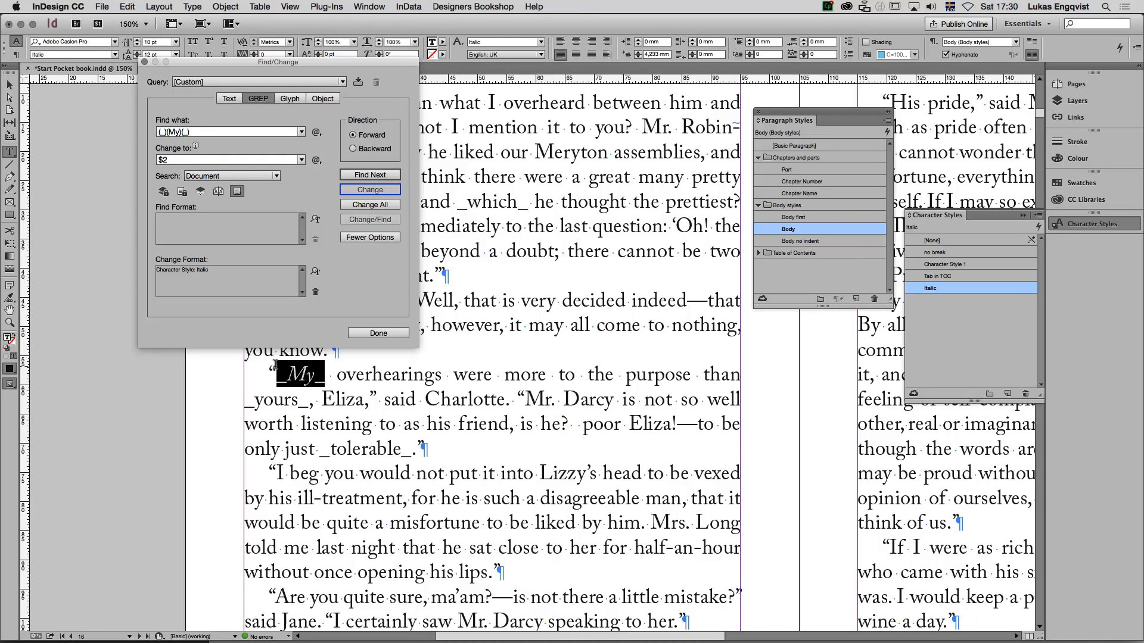
Find and change the _My_ before "overhearings", and do the same for the next one before "father began life"
left_click(272, 353)
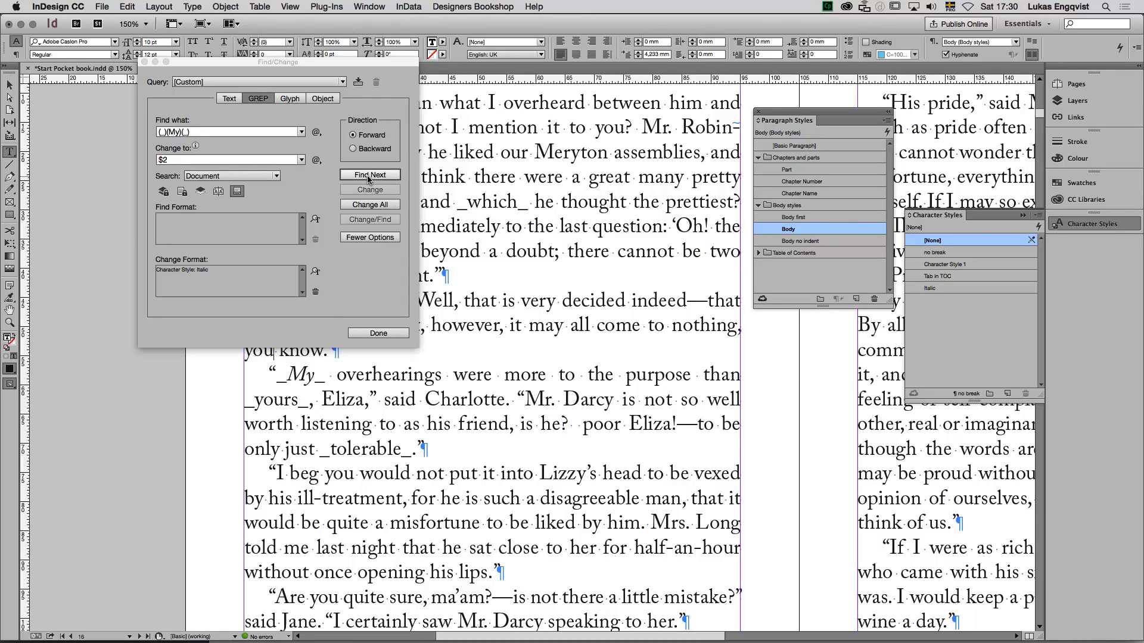
left_click(369, 175)
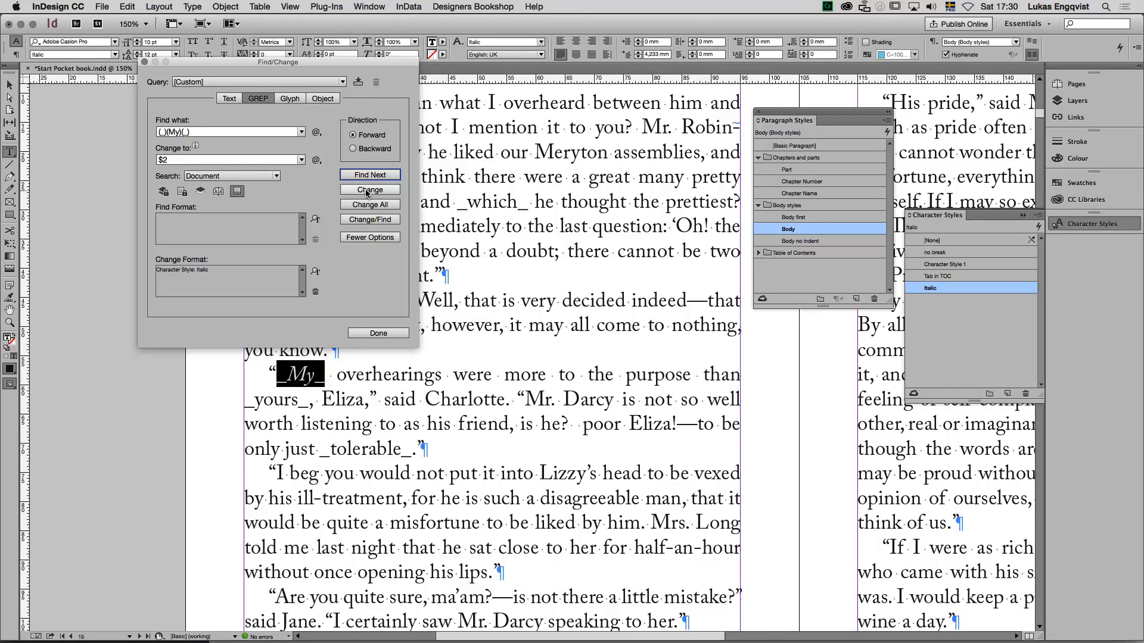
left_click(368, 191)
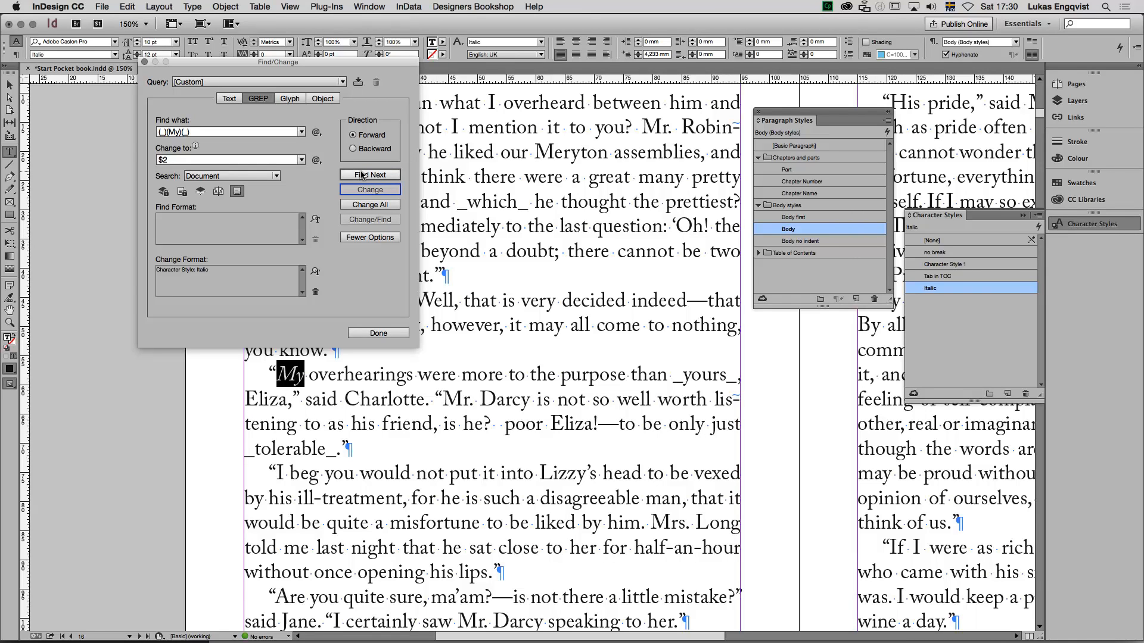
left_click(362, 174)
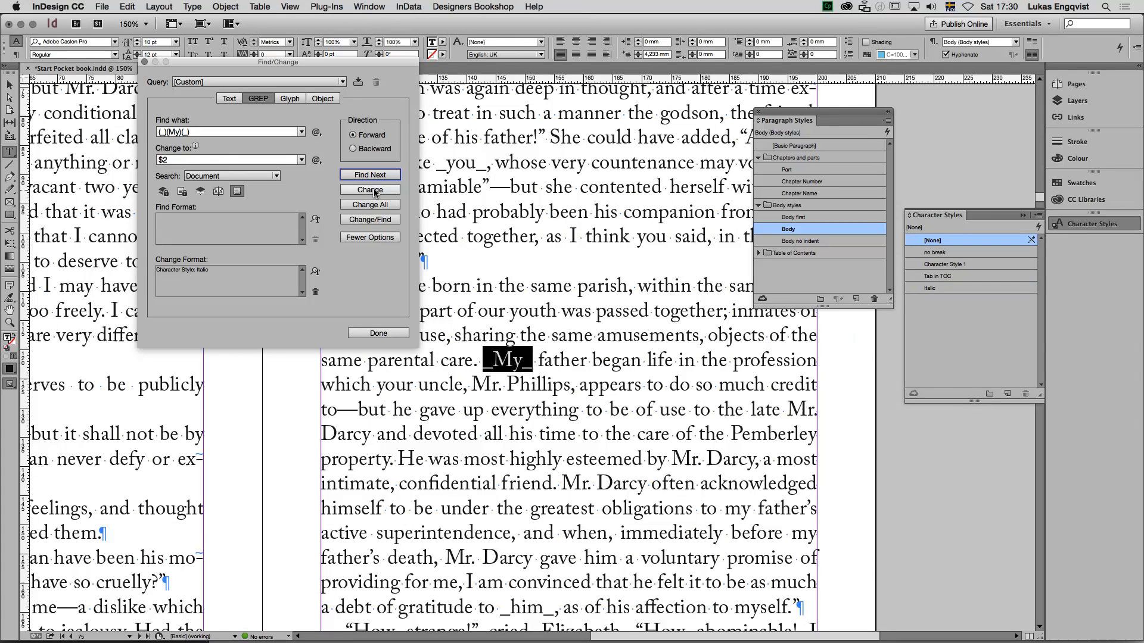
left_click(374, 192)
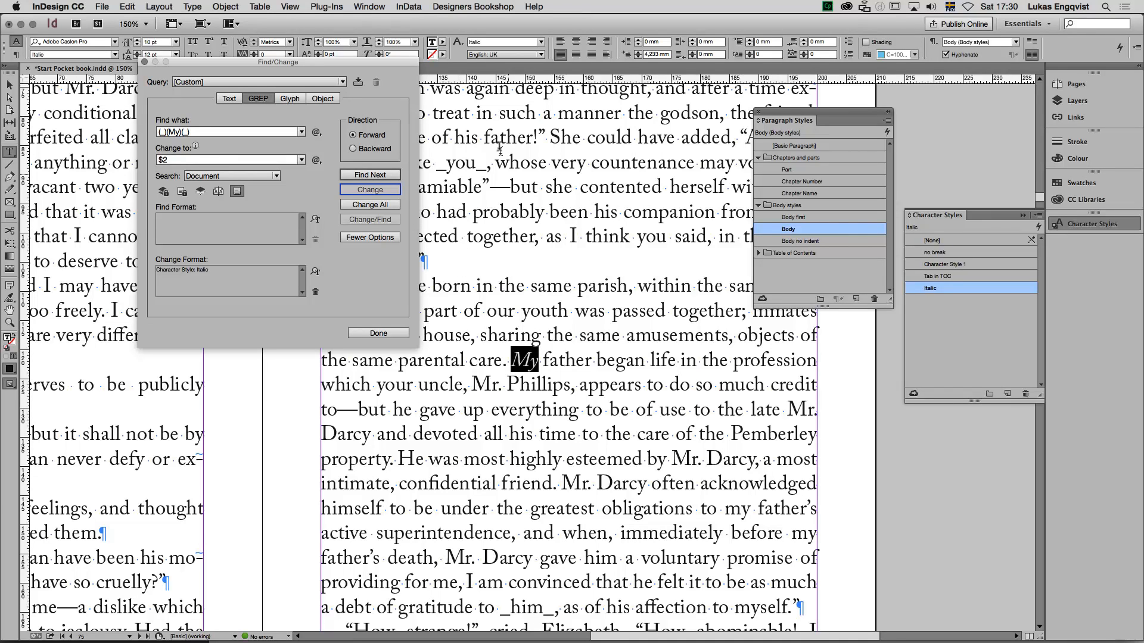
Select the underscored words _you_ and _him_ in the text in turn to compare them with the search pattern
left_click_drag(437, 163, 486, 164)
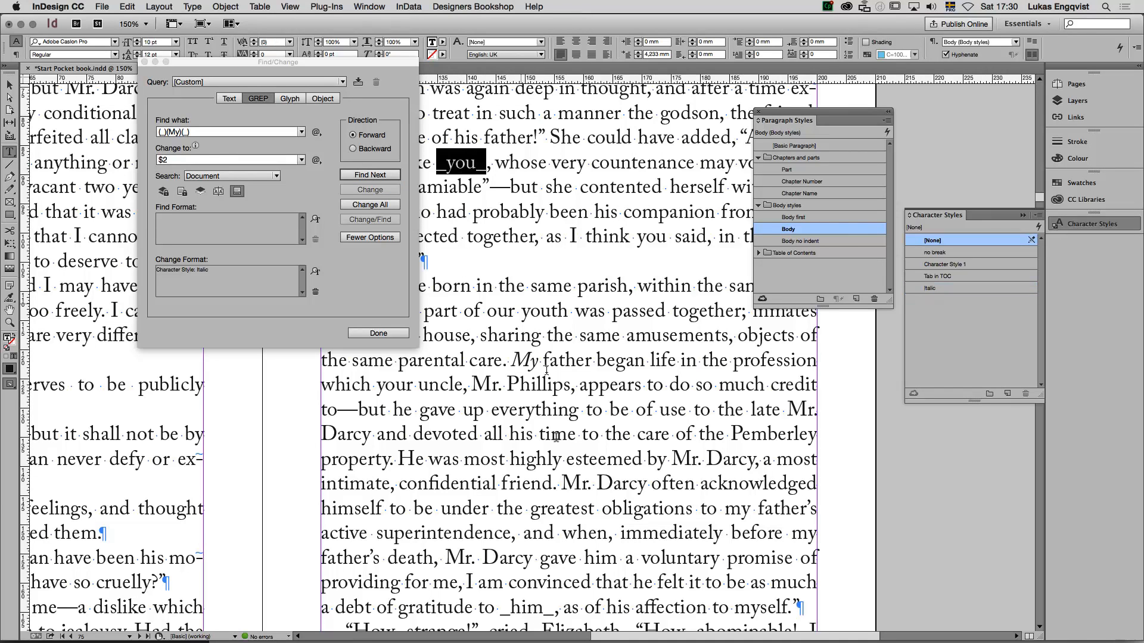
left_click_drag(500, 609, 554, 609)
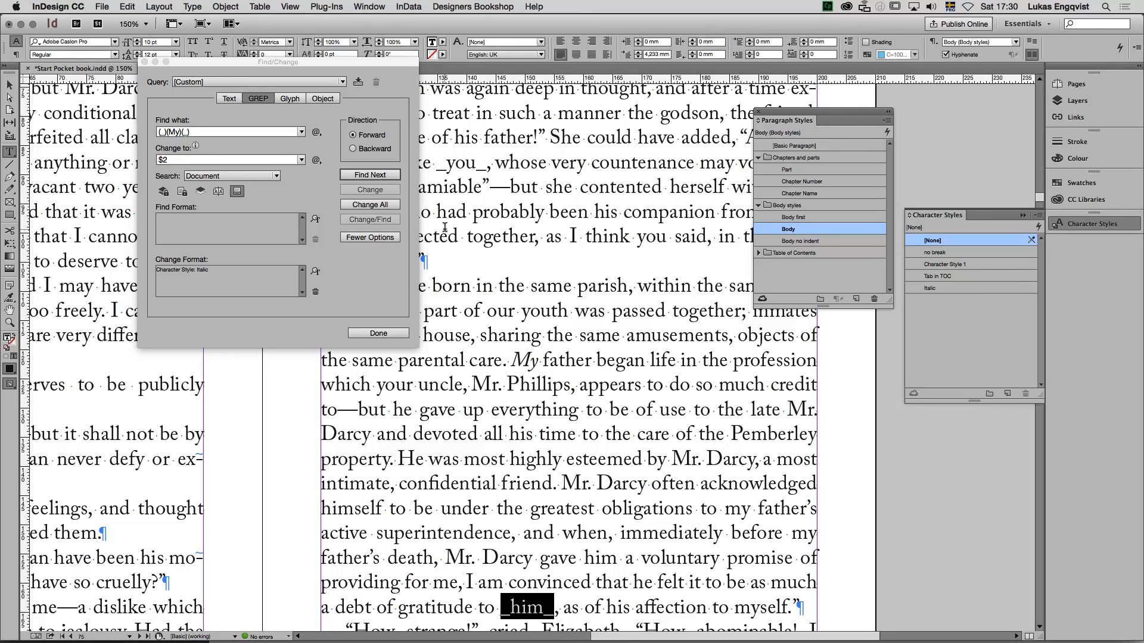
left_click_drag(437, 162, 483, 163)
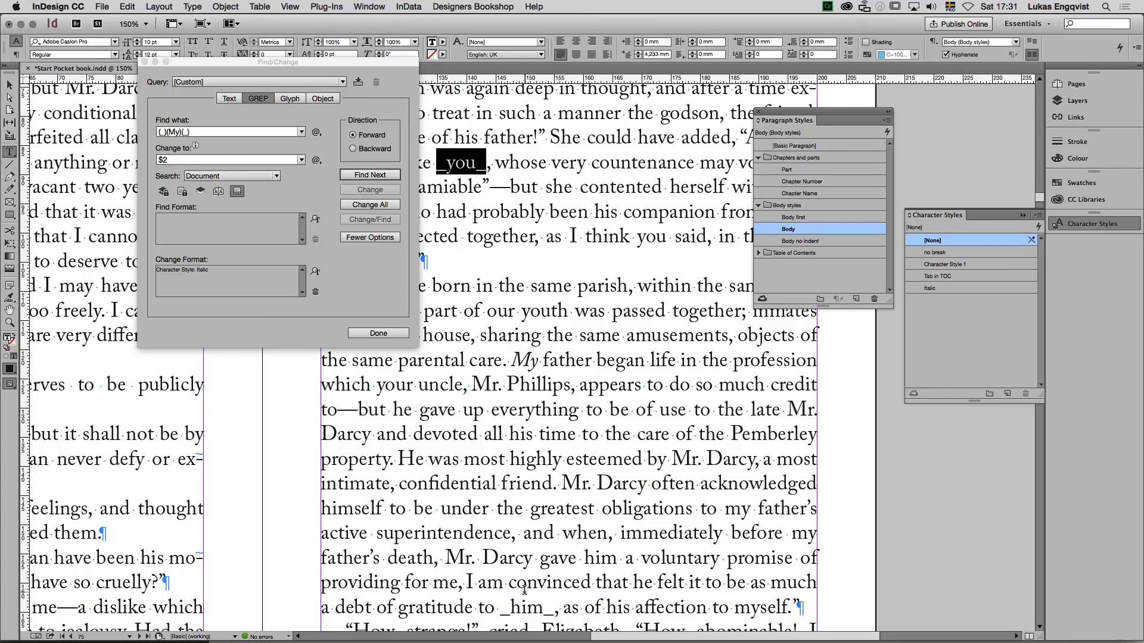
Replace My in the find pattern's second group with the Any Character wildcard repeated One or More Times, giving (_)(.+)(_)
left_click(179, 133)
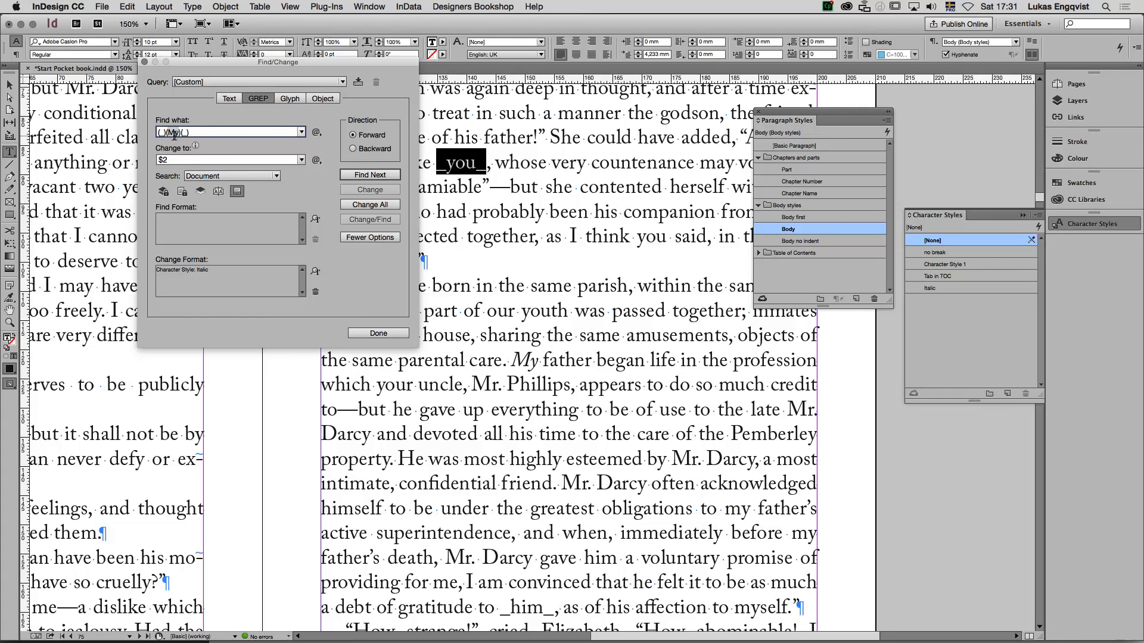
left_click(316, 133)
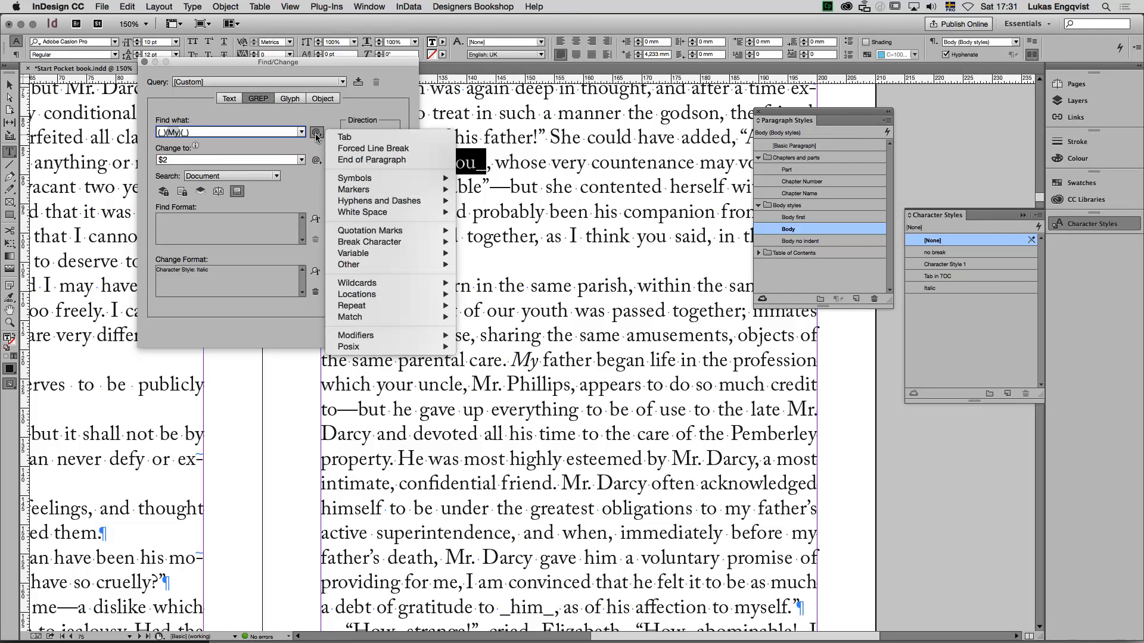
mouse_move(369, 283)
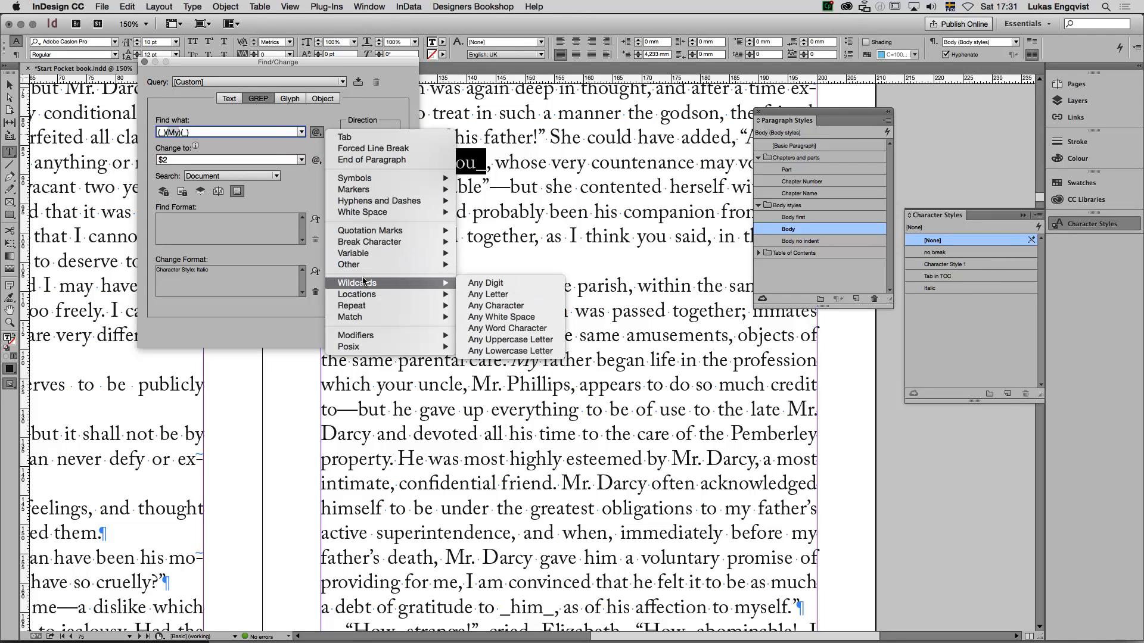
left_click(494, 305)
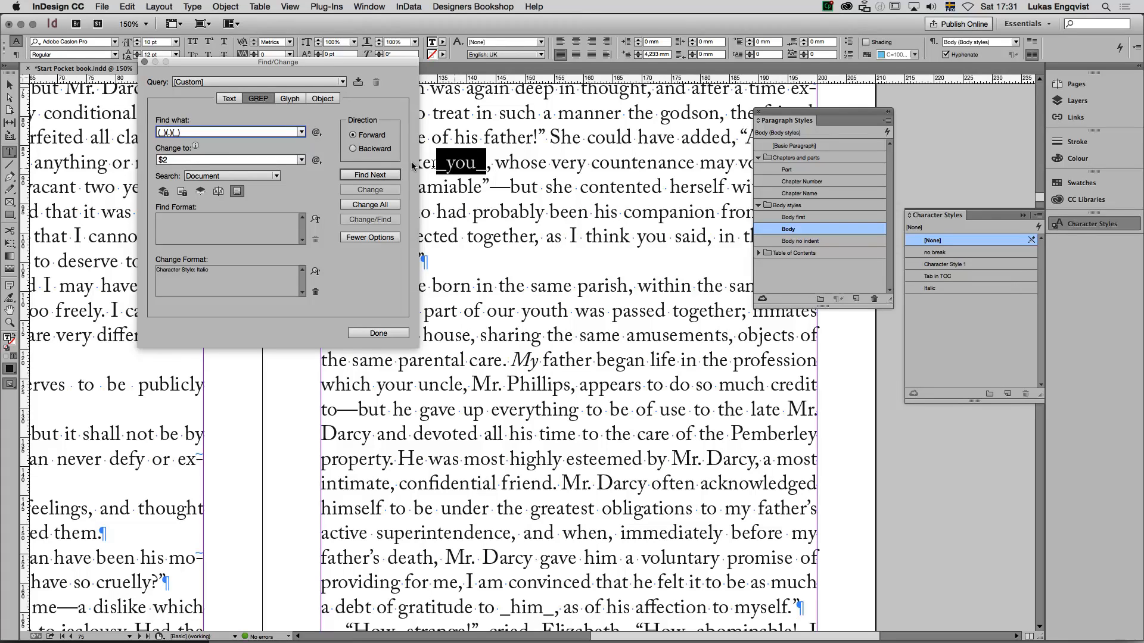
left_click(317, 133)
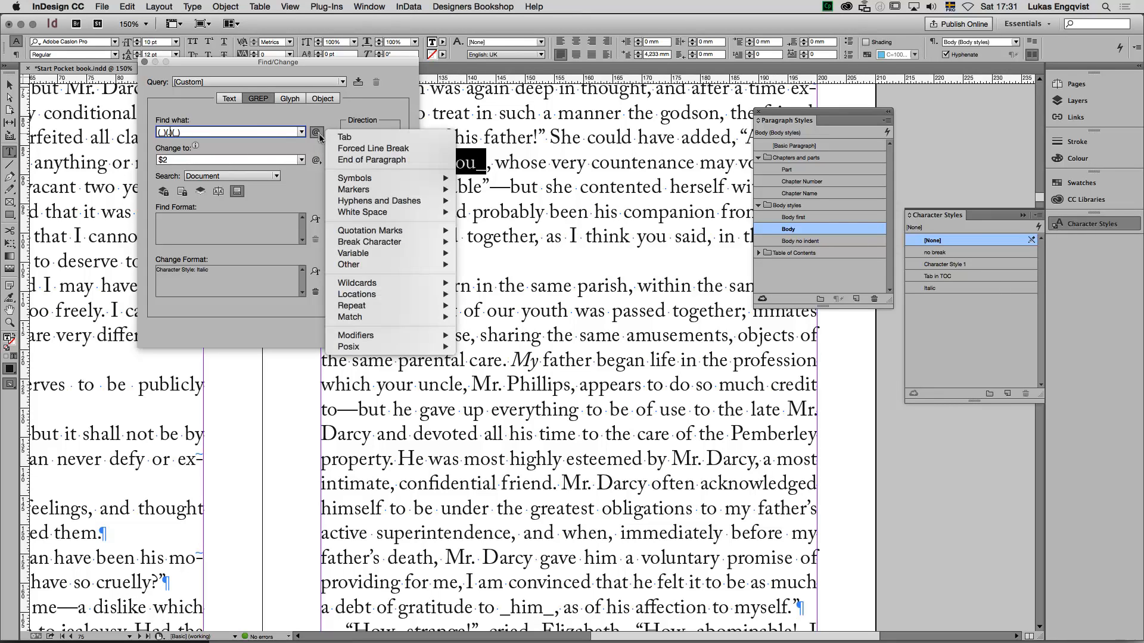
mouse_move(366, 306)
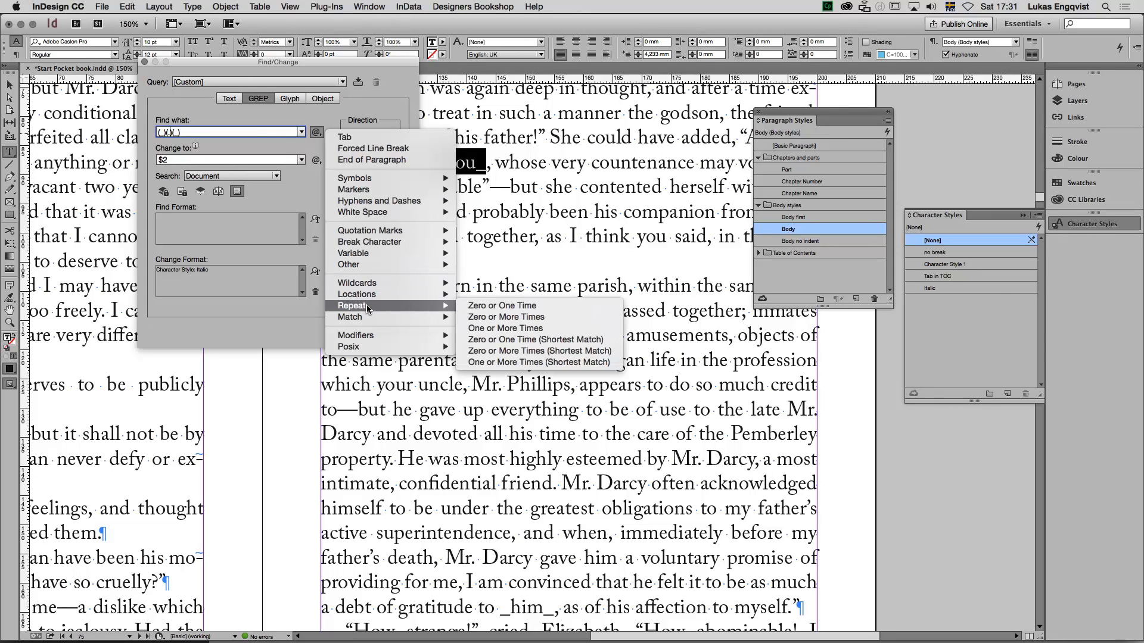
left_click(506, 328)
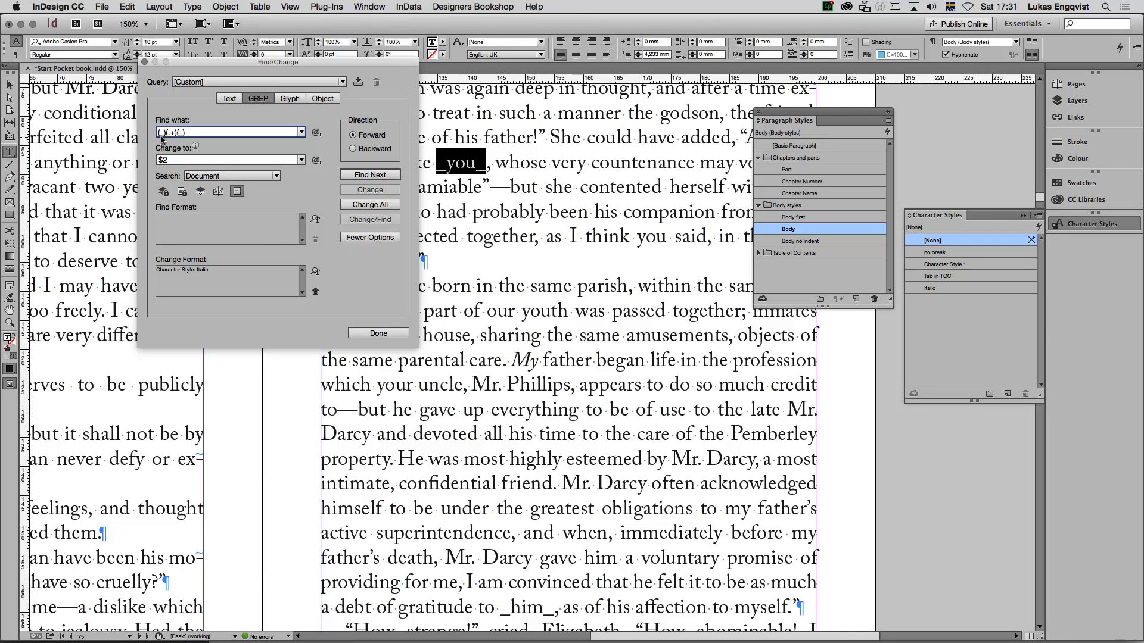
Step through the matches of the new pattern, and move Find/Change and Paragraph Styles clear of the passage starting at _filial_
left_click(370, 175)
left_click(371, 176)
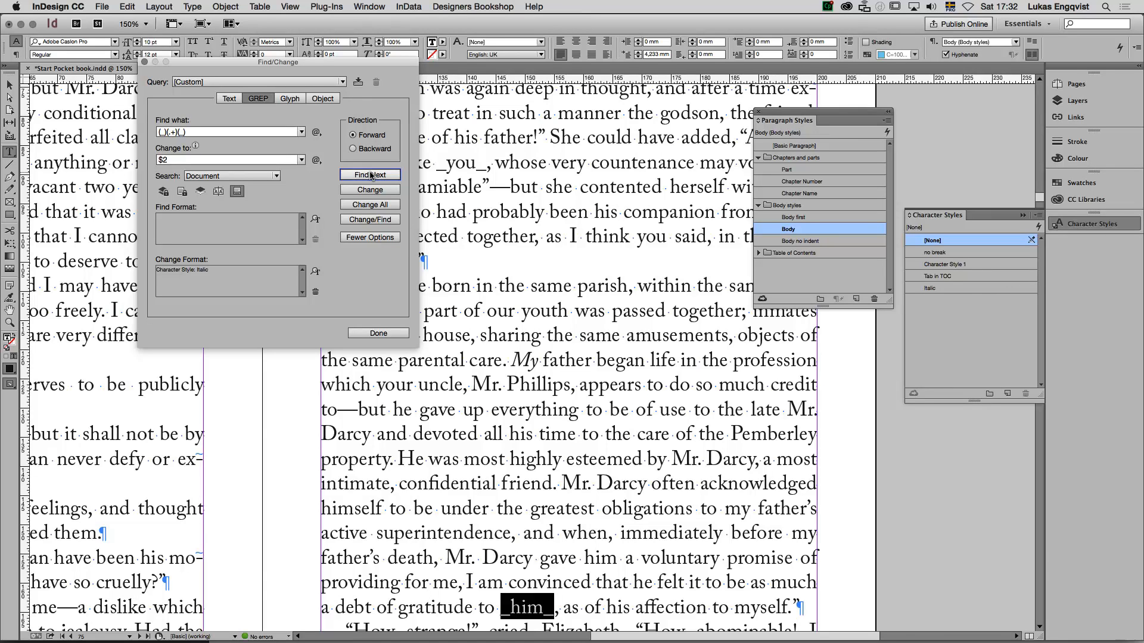
left_click(370, 175)
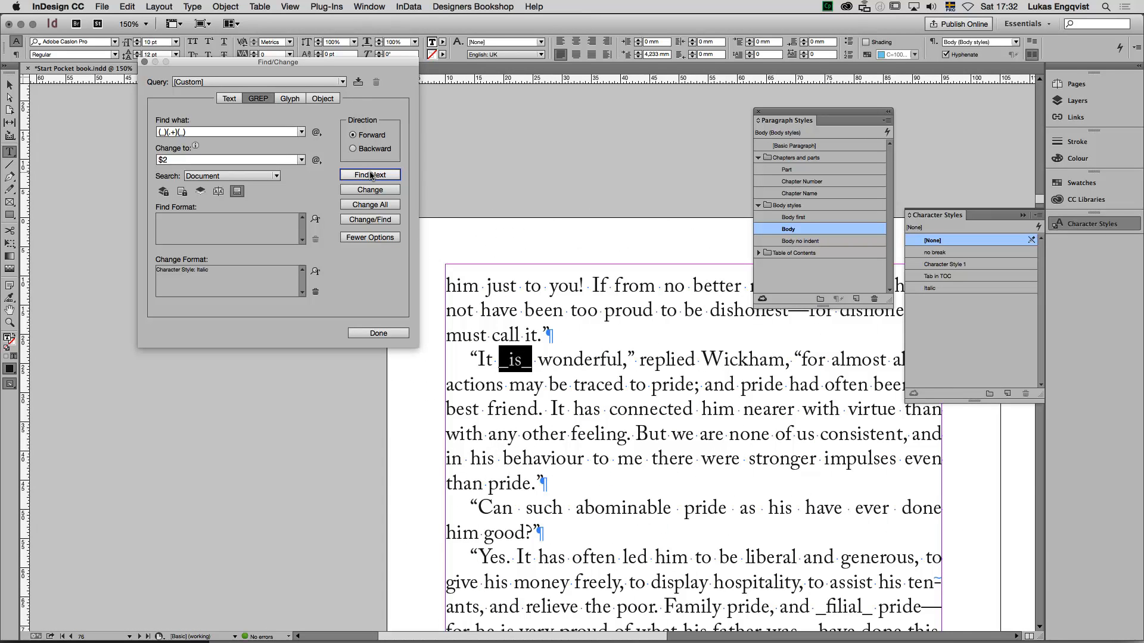
left_click(371, 175)
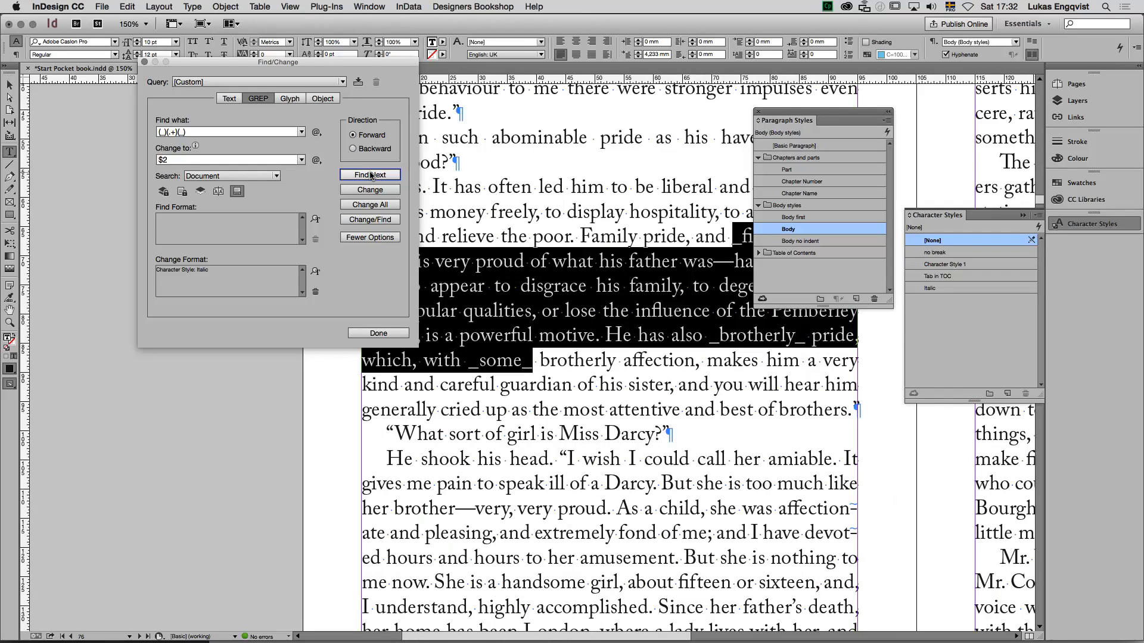
left_click_drag(370, 66, 277, 65)
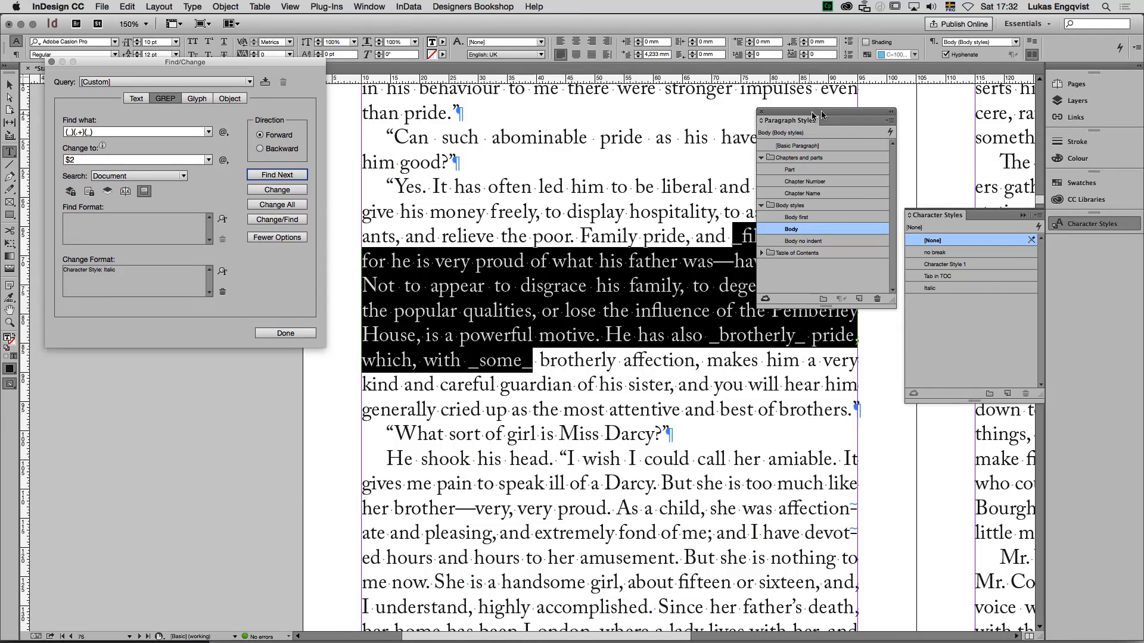
left_click_drag(809, 115, 934, 107)
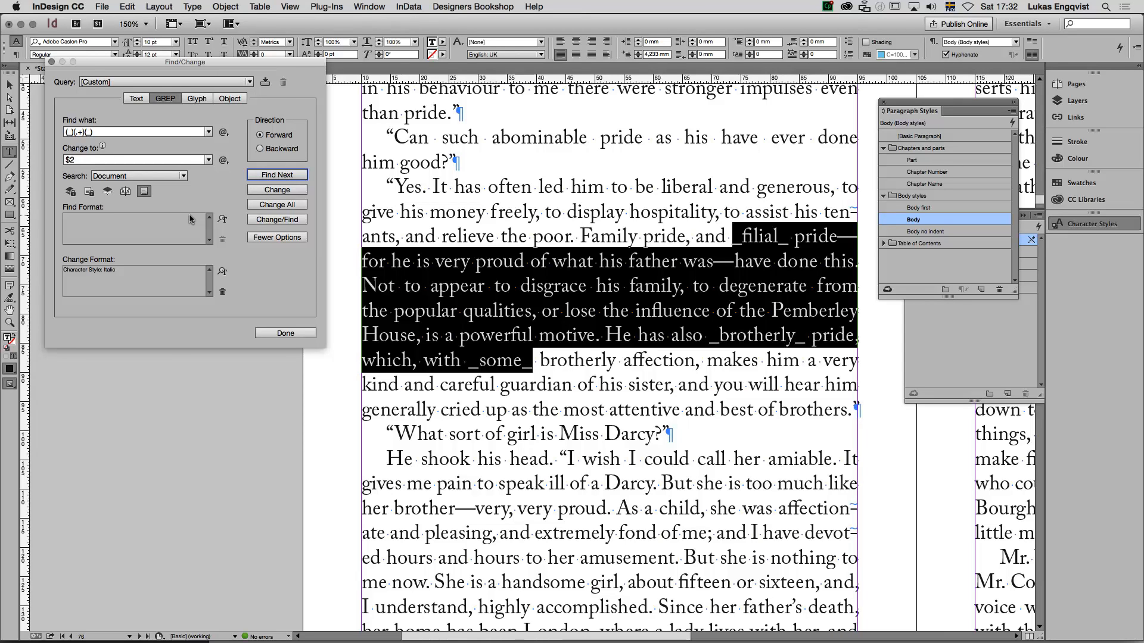
Replace the + in the find pattern's second group with One or More Times (Shortest Match), giving (_)(.+?)(_)
left_click(82, 132)
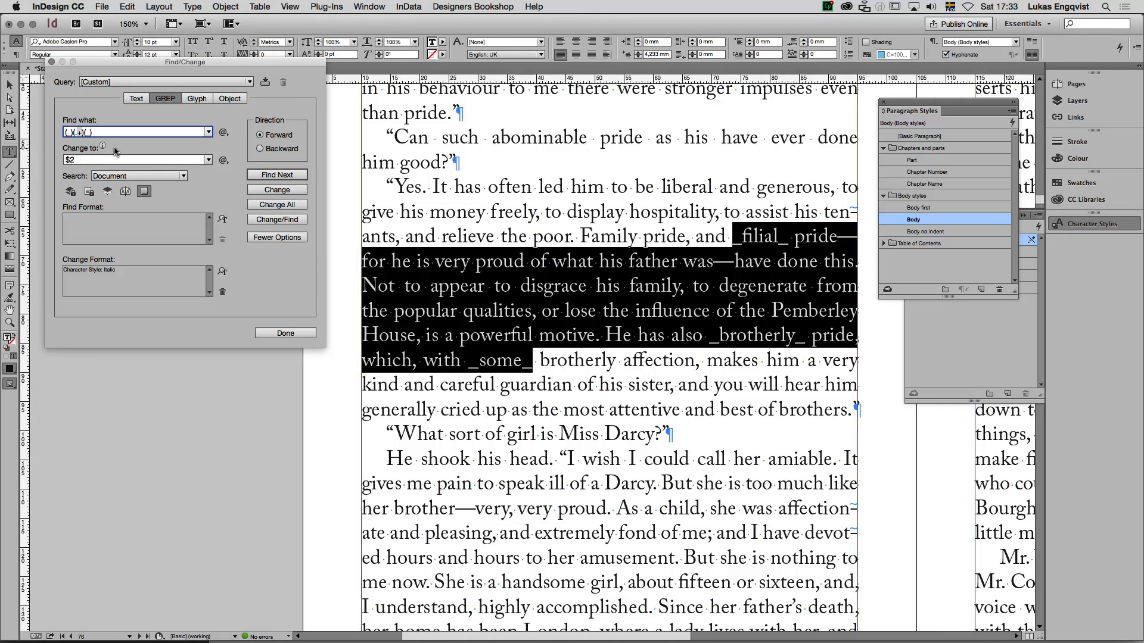
key("BackSpace")
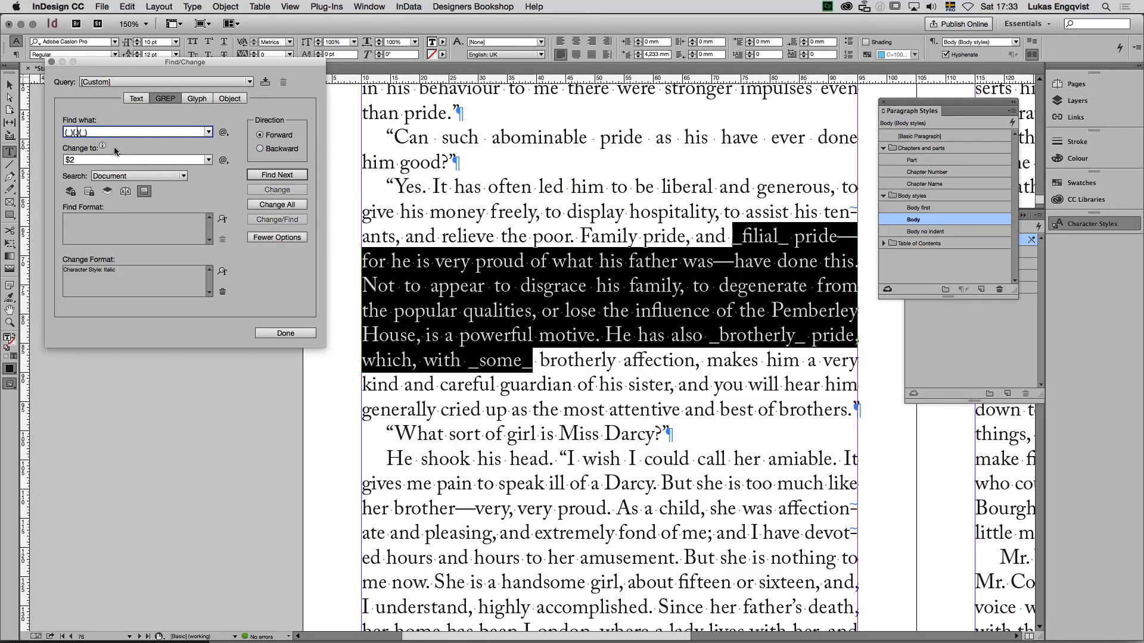
left_click(224, 132)
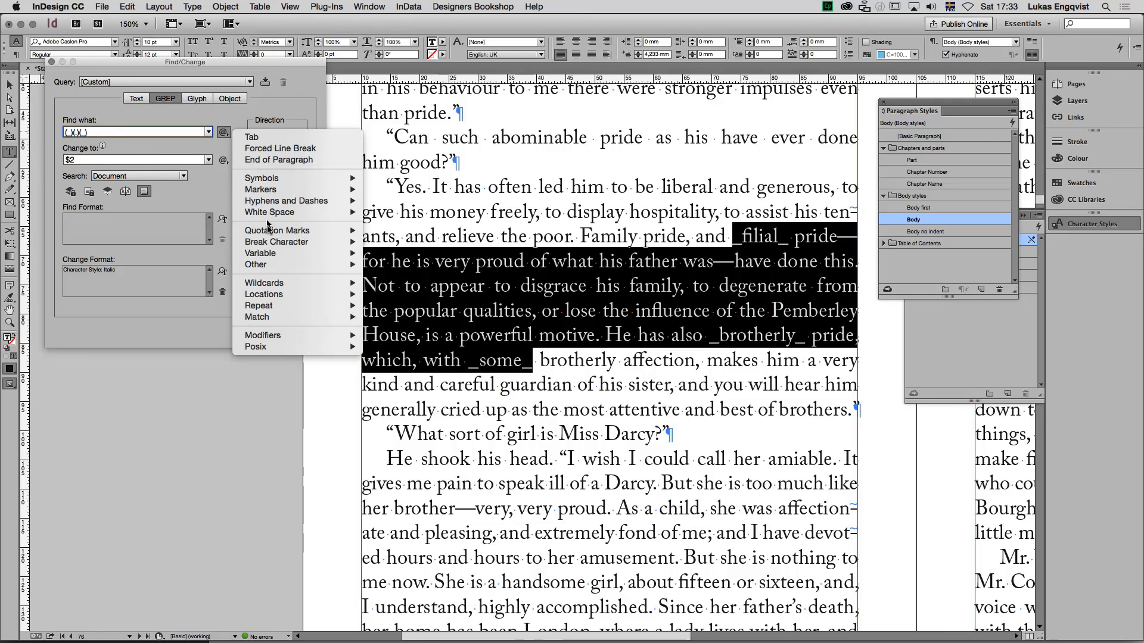
mouse_move(275, 305)
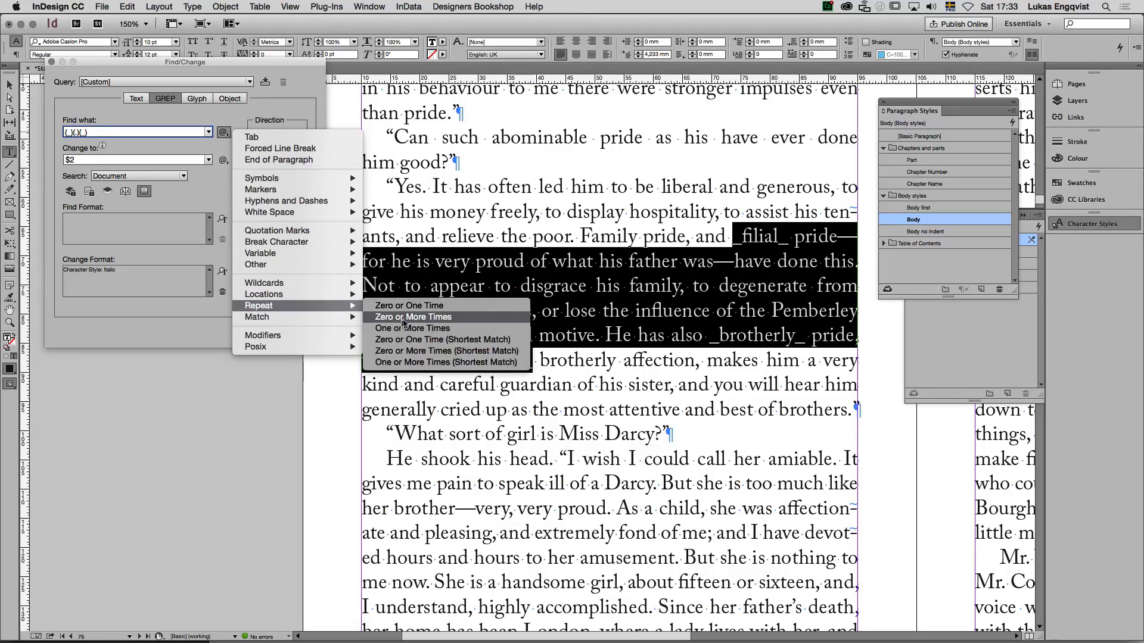
left_click(418, 362)
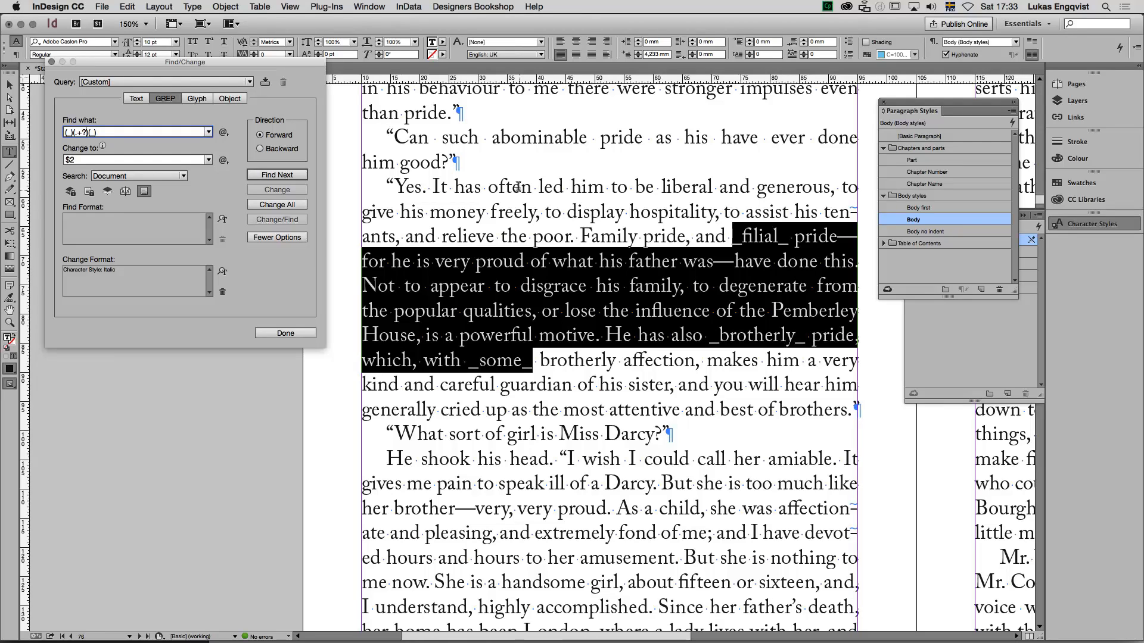
Test the shortest-match pattern by finding three successive matches from the start of the paragraph beginning "Yes. It has often led him"
left_click(397, 185)
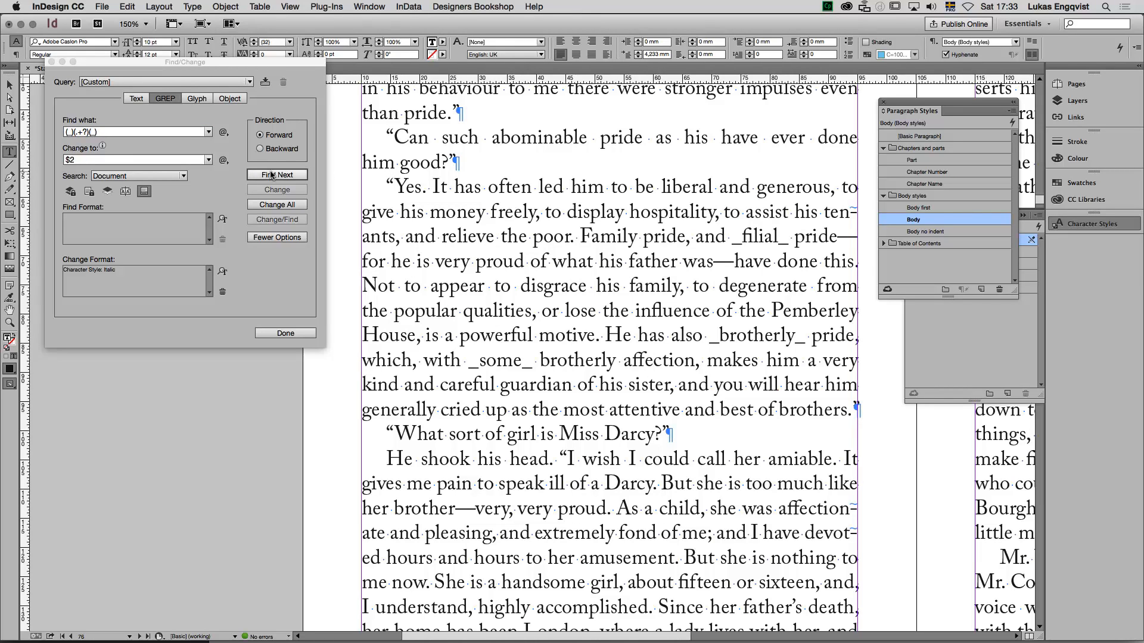
left_click(271, 174)
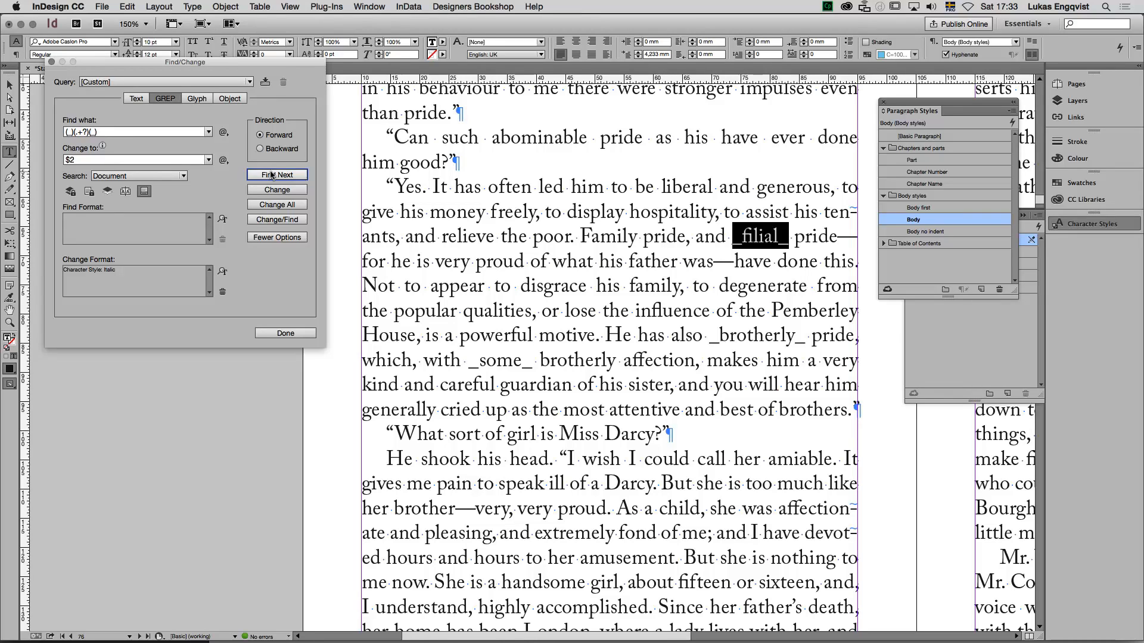
left_click(271, 174)
left_click(271, 175)
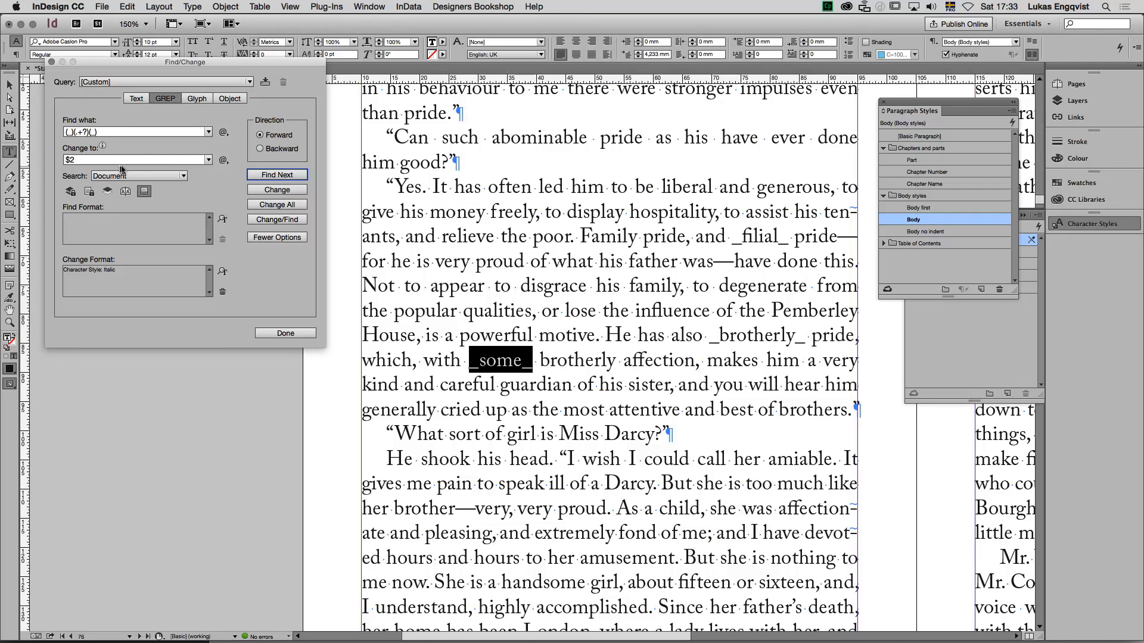
Save the current Find/Change settings as a query named _italic_
left_click(266, 87)
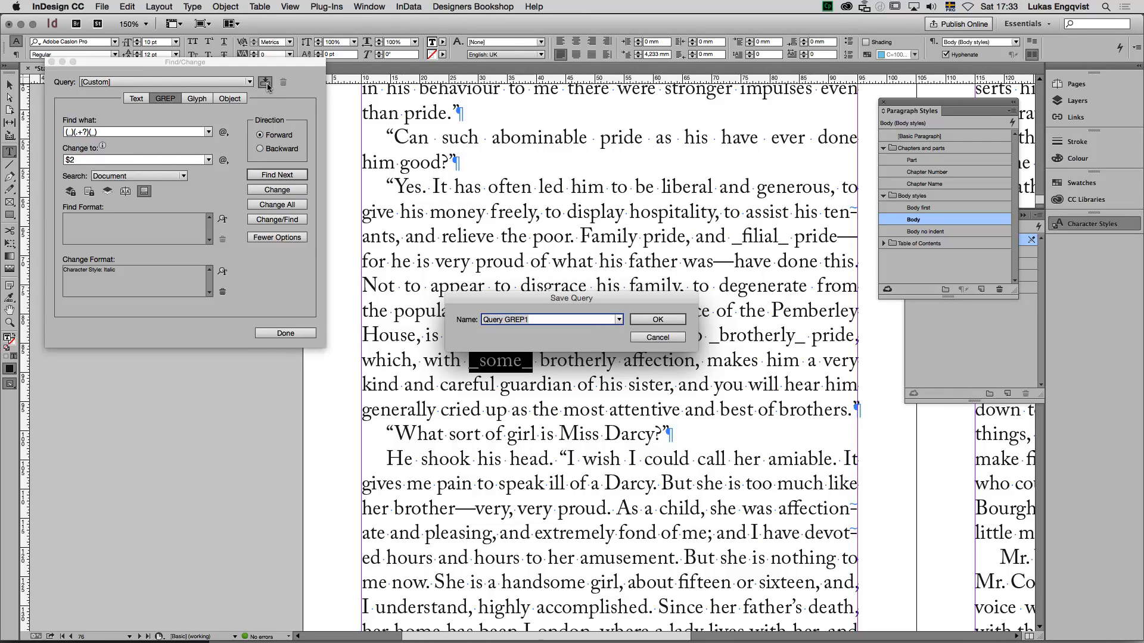
key("BackSpace")
type("_italic_")
left_click(656, 320)
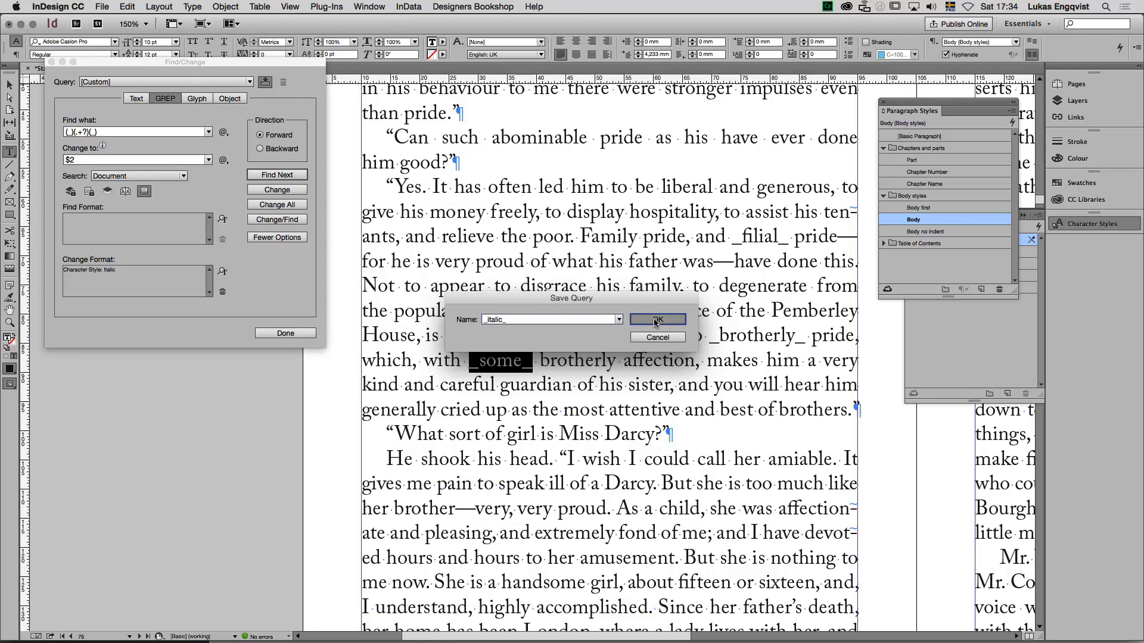
Load the saved _italic_ query and change all its matches throughout the document
left_click(237, 83)
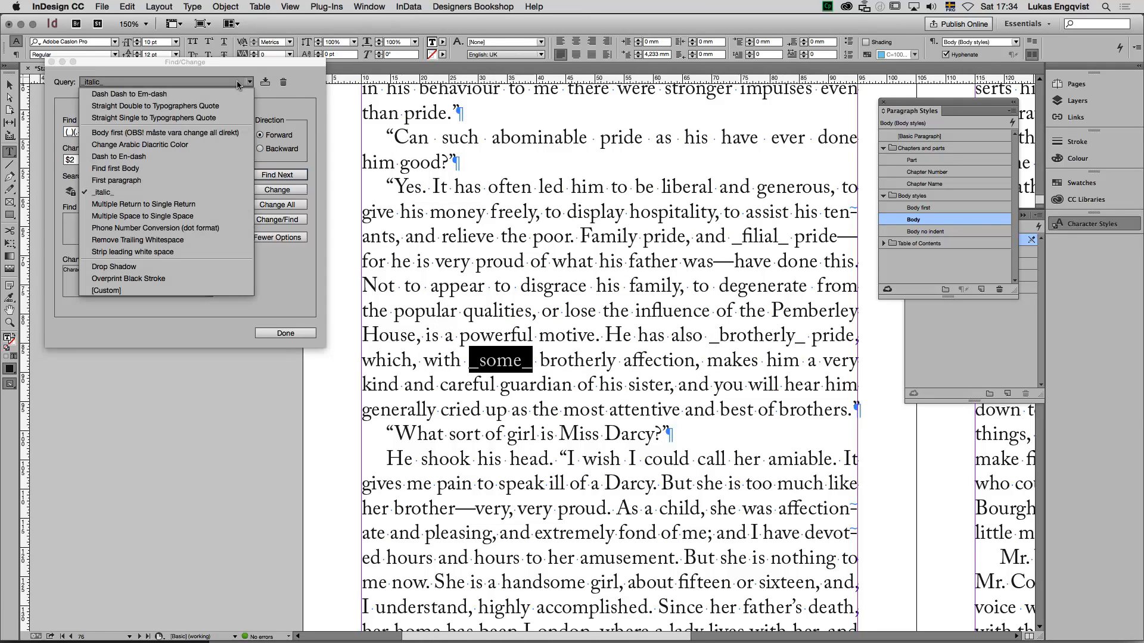
left_click(128, 196)
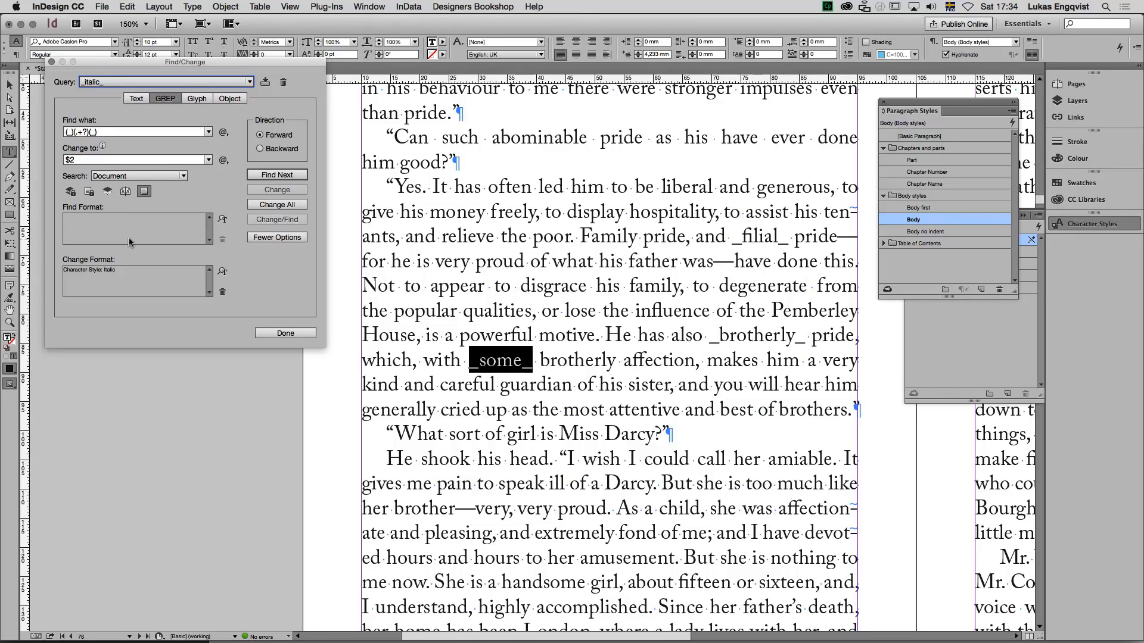
left_click(281, 205)
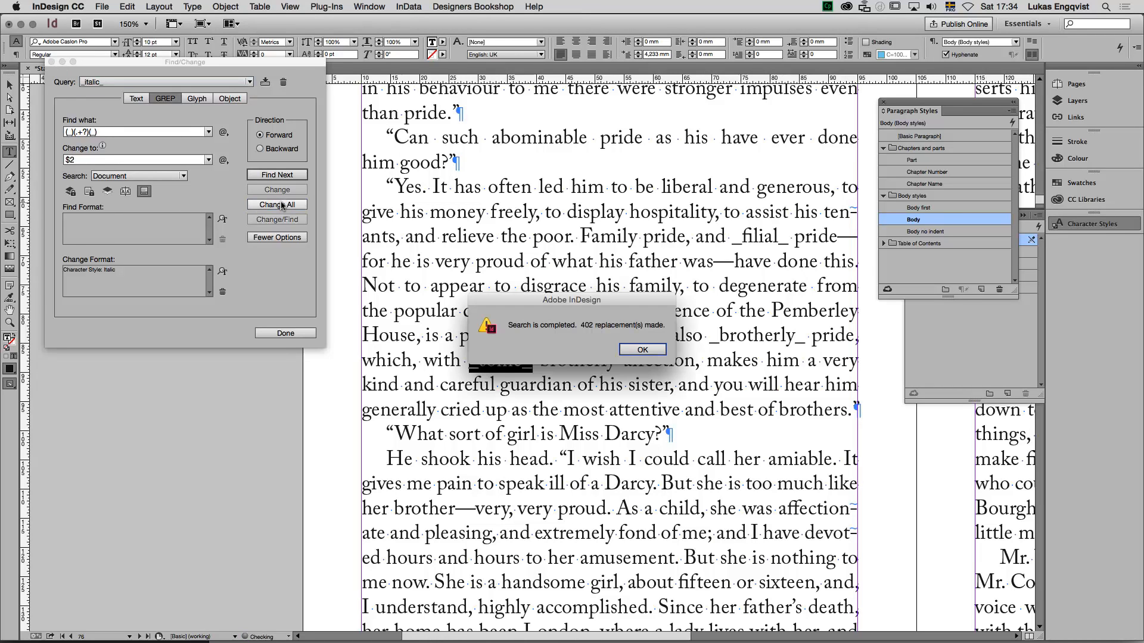
left_click(641, 349)
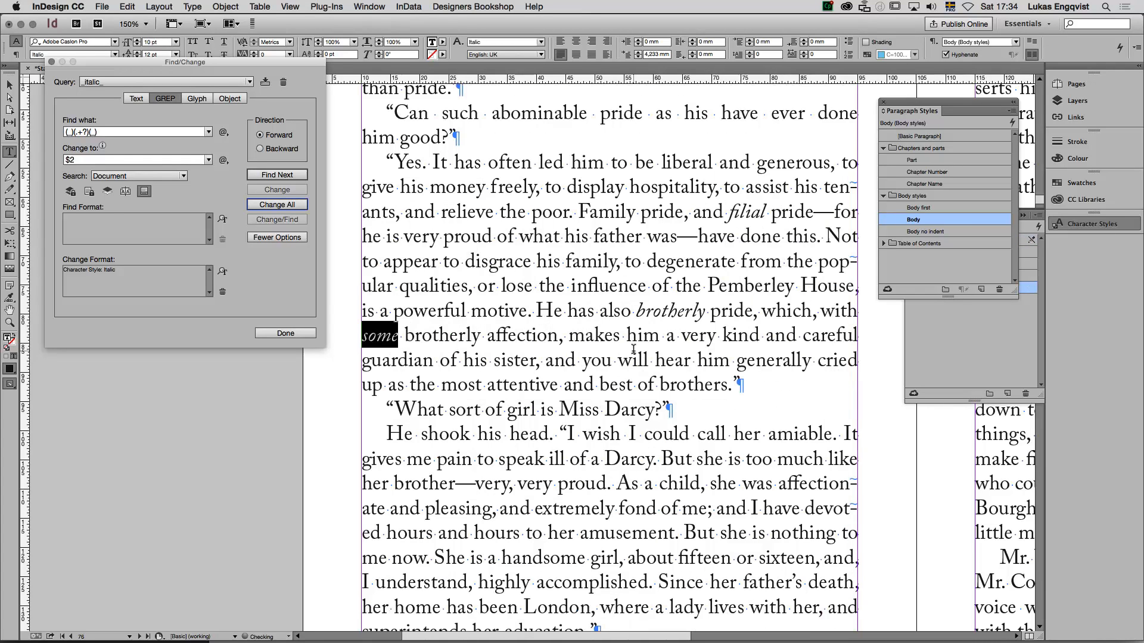